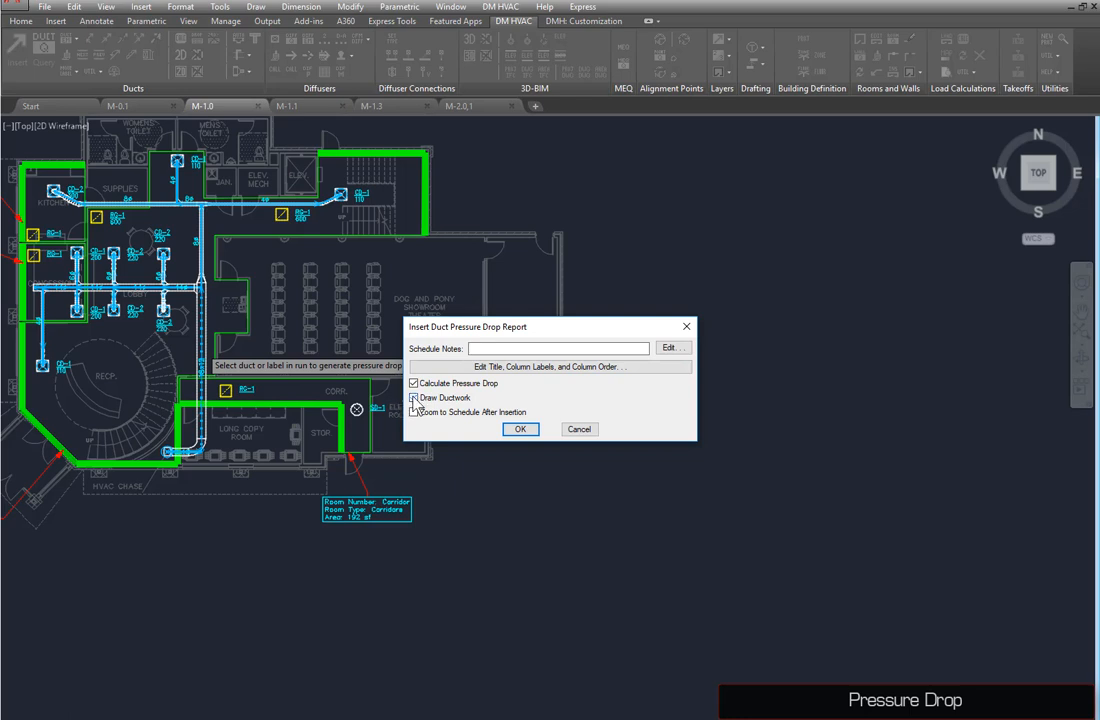
Insert a duct pressure drop report with Calculate Pressure Drop on and Draw Ductwork off, placing it below the theater
click(415, 398)
click(519, 429)
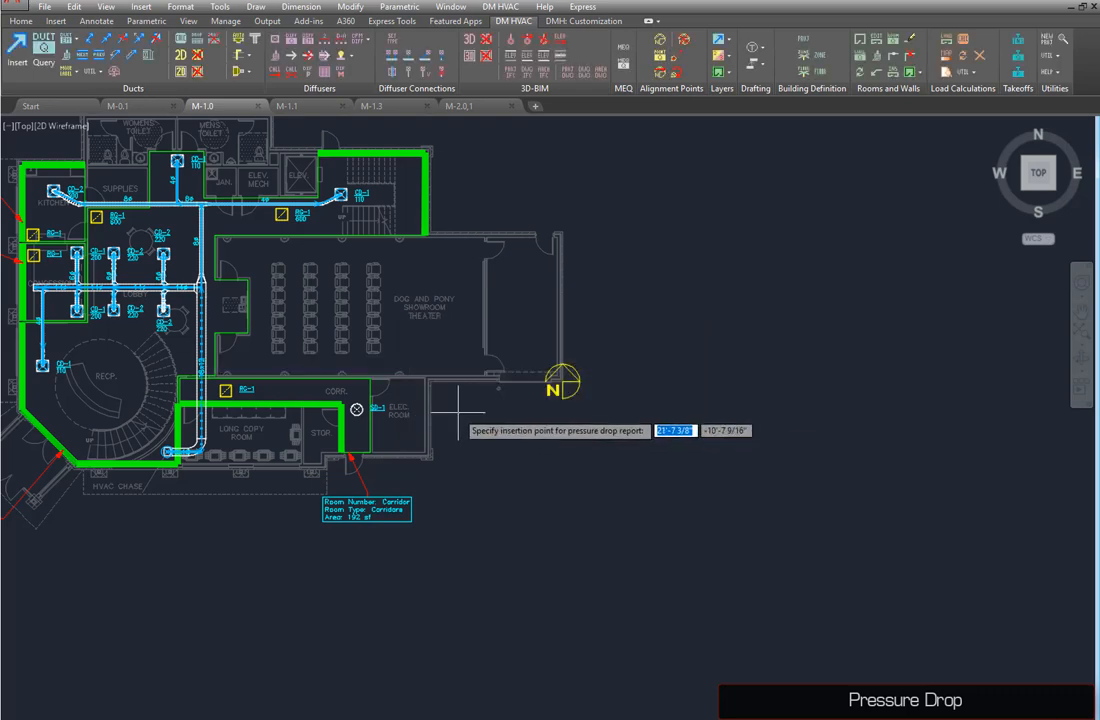
click(445, 401)
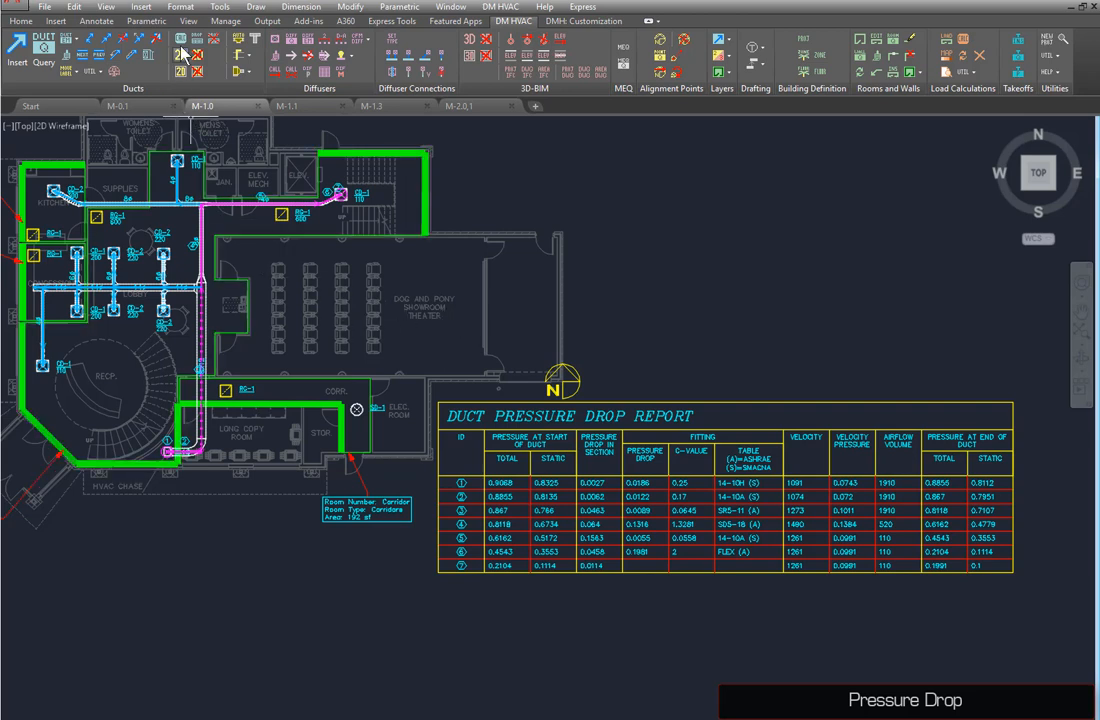
Change the elbow at the south end of the supply main to a square mitered one and regenerate the pressure drop report
click(240, 40)
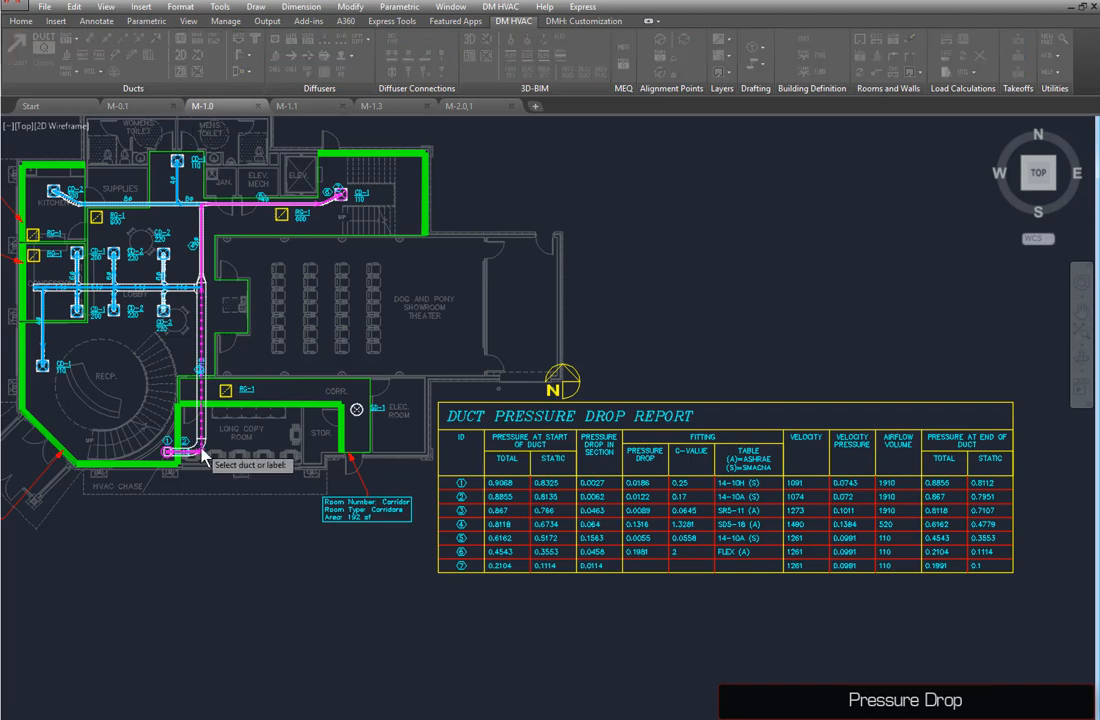
click(201, 343)
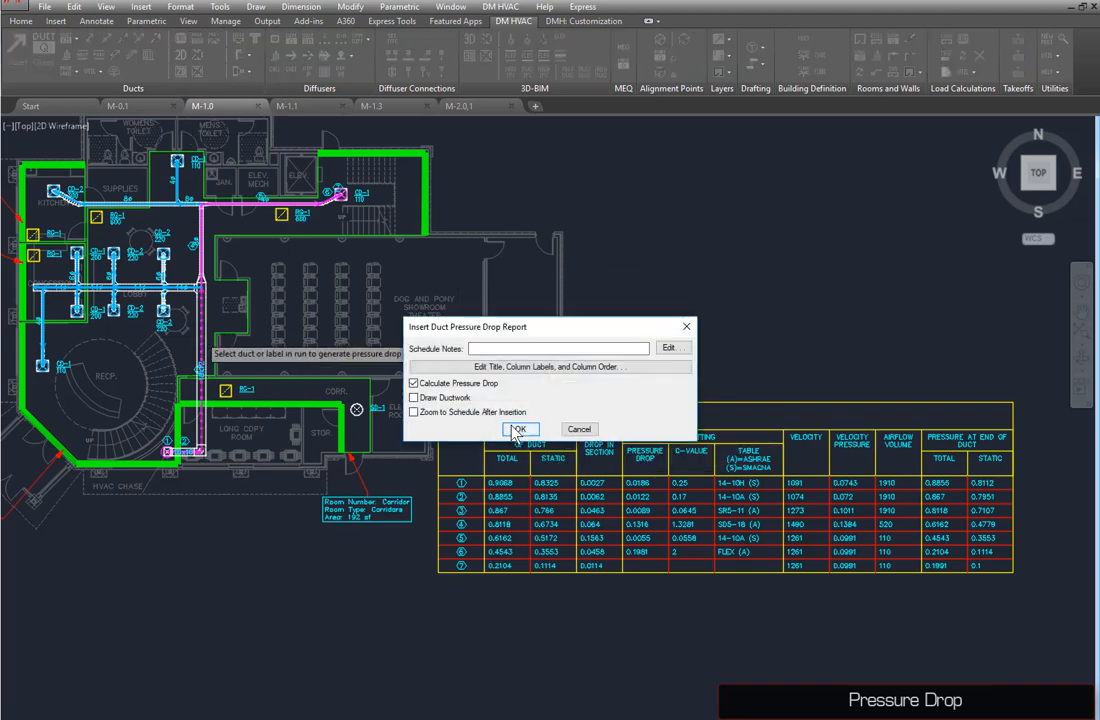
click(516, 430)
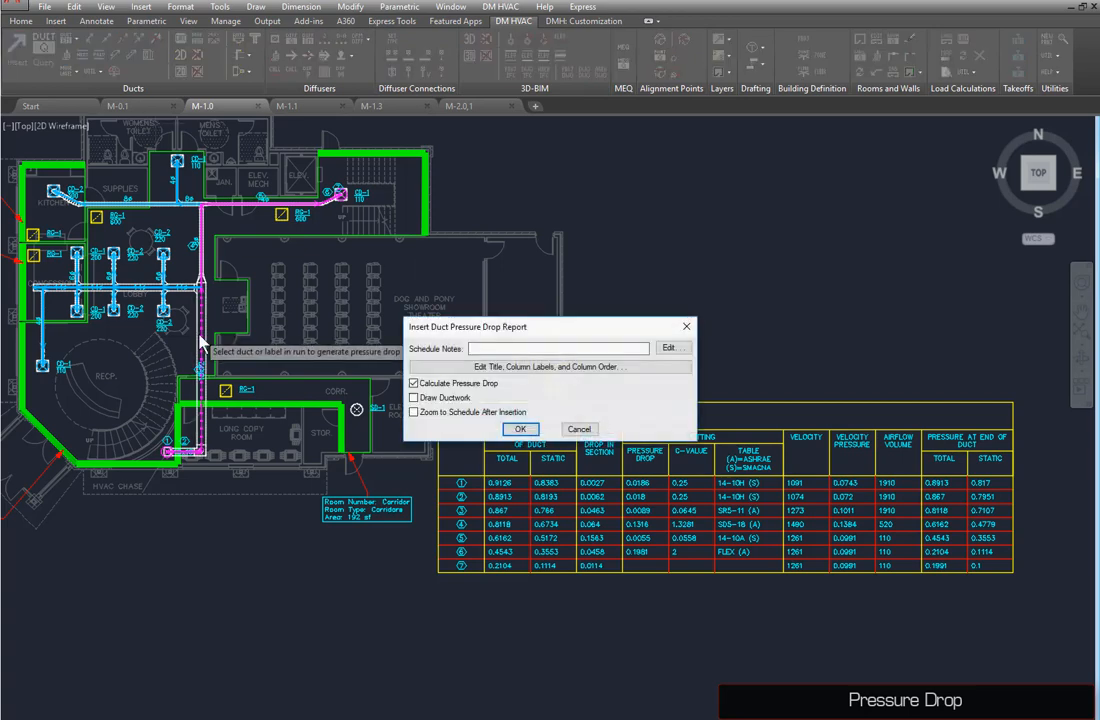
Change the Duct ID column label to DUCT ID in the pressure drop report and regenerate the report
click(668, 349)
double_click(586, 317)
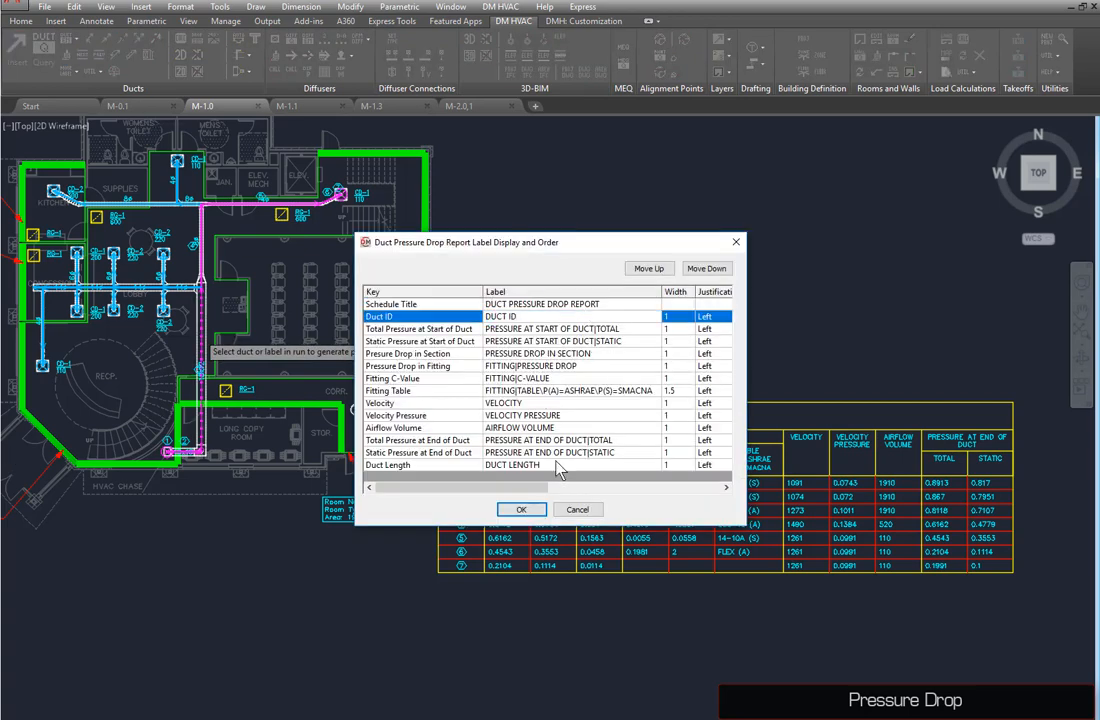
click(480, 403)
click(521, 509)
click(520, 428)
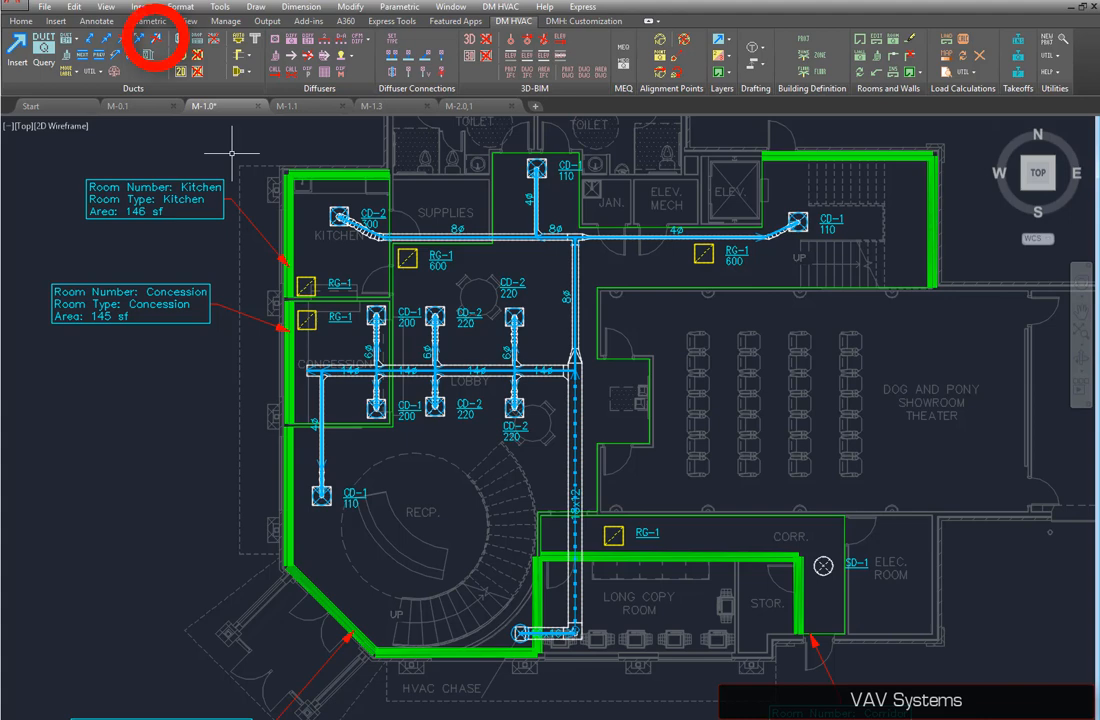
Delete all the supply ductwork across the floor plan, keeping the diffusers and grilles
click(232, 141)
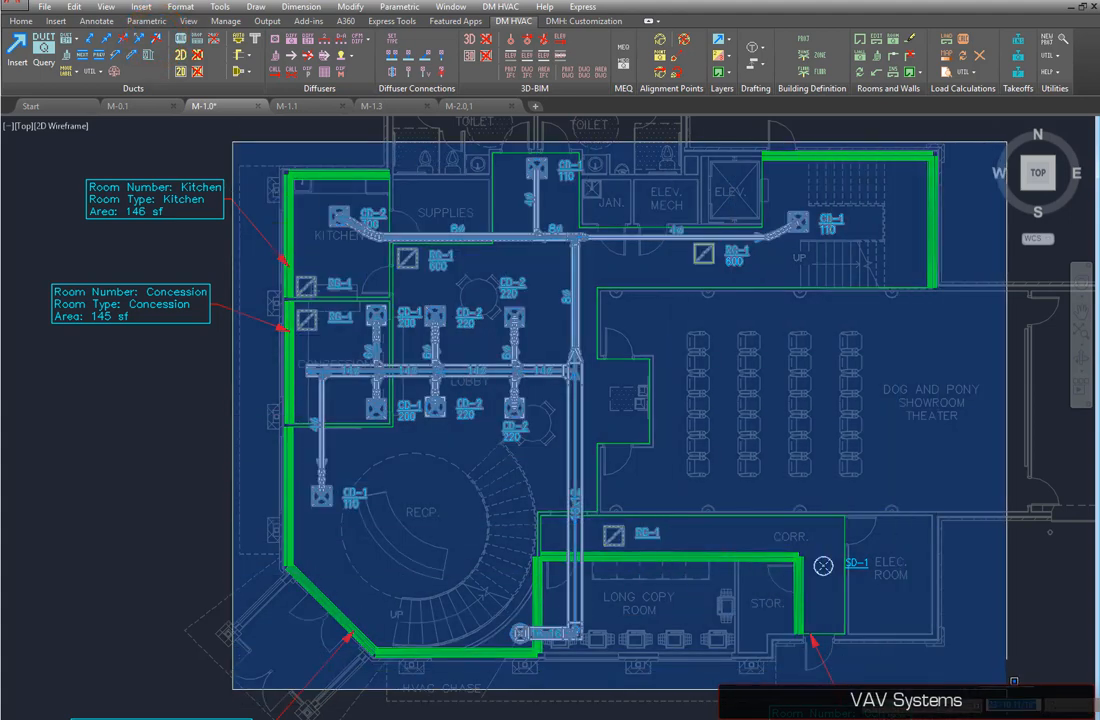
click(1006, 686)
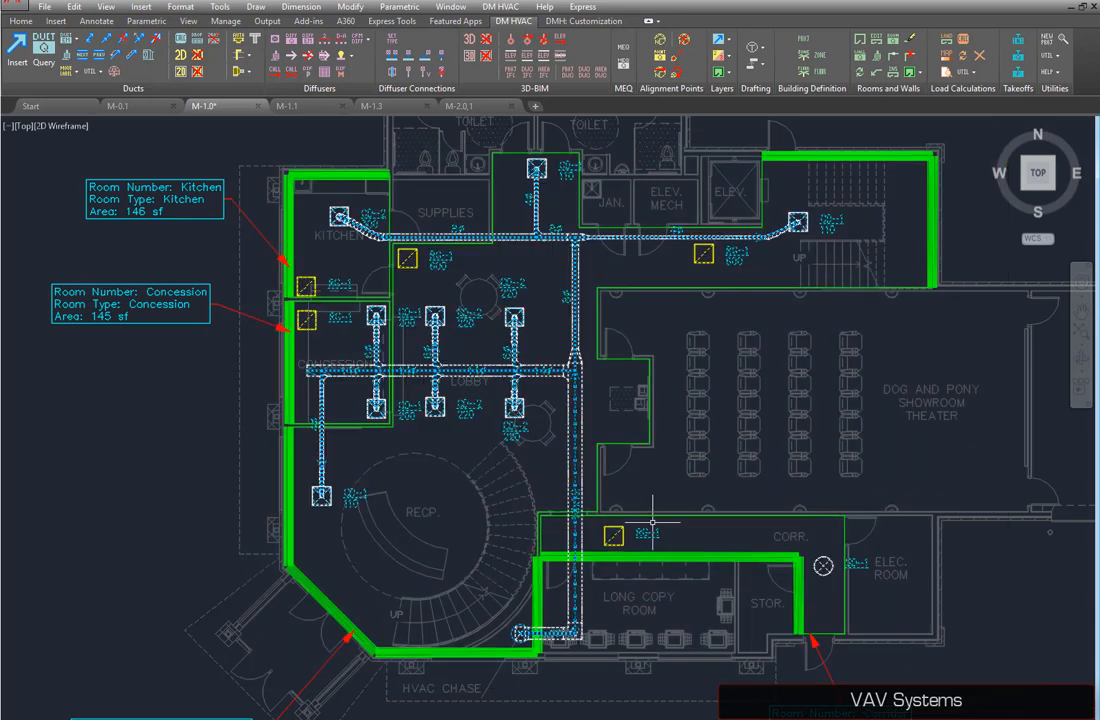
click(137, 50)
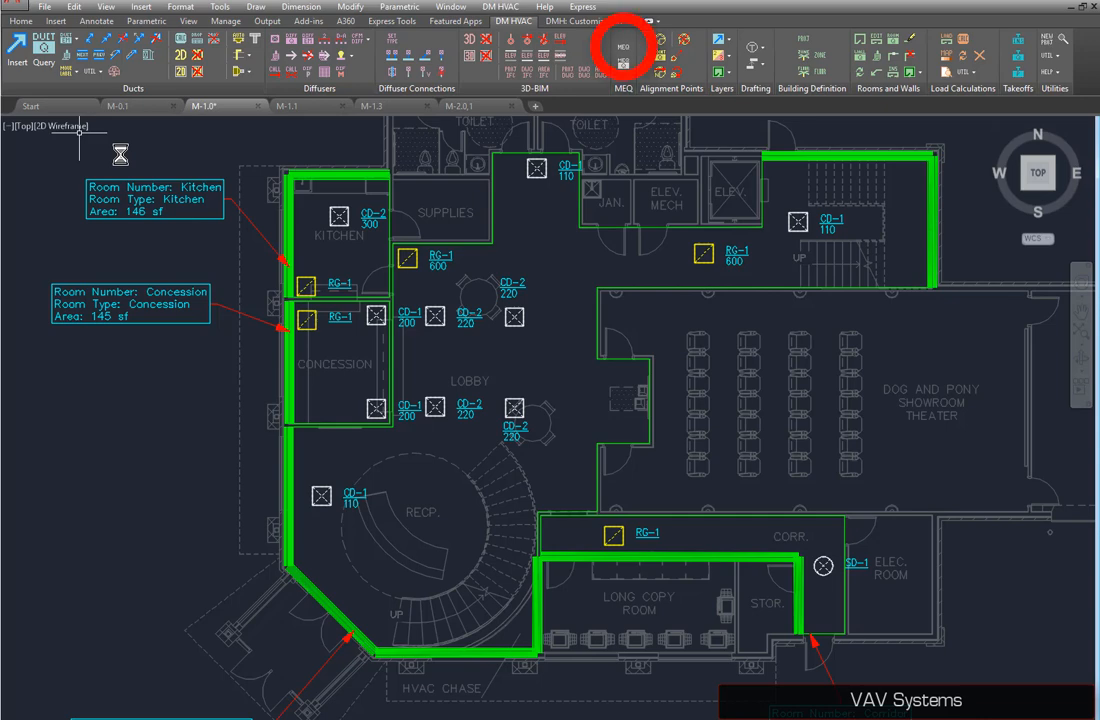
Insert a rectangular VAV equipment box 36 in wide, 42 in long and 20 in high at 11 ft center elevation in Supplies
click(623, 46)
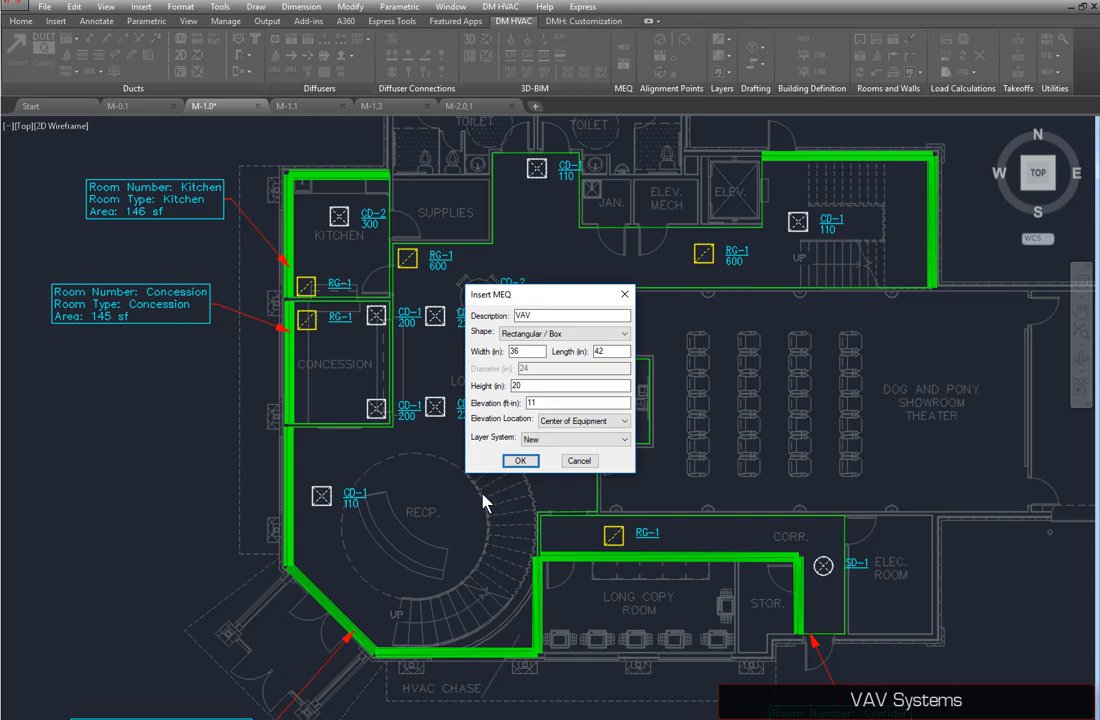
click(536, 465)
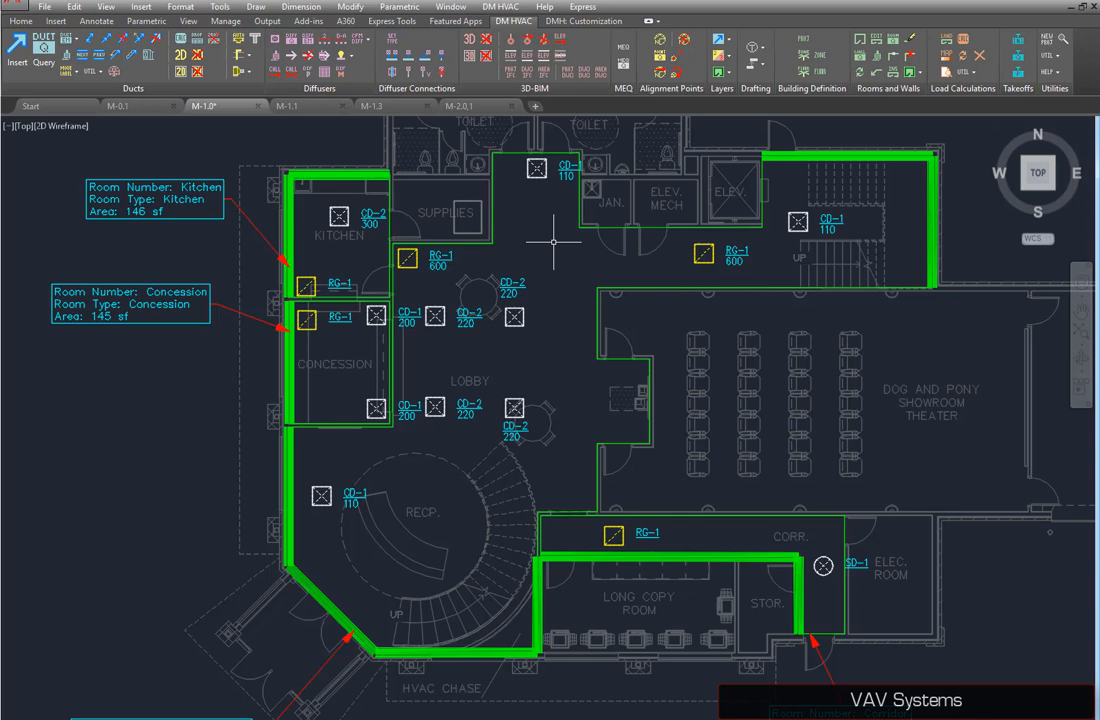
Copy the VAV box from the Supplies room into the lobby and the corridor
click(469, 232)
text(co)
key(Return)
click(474, 226)
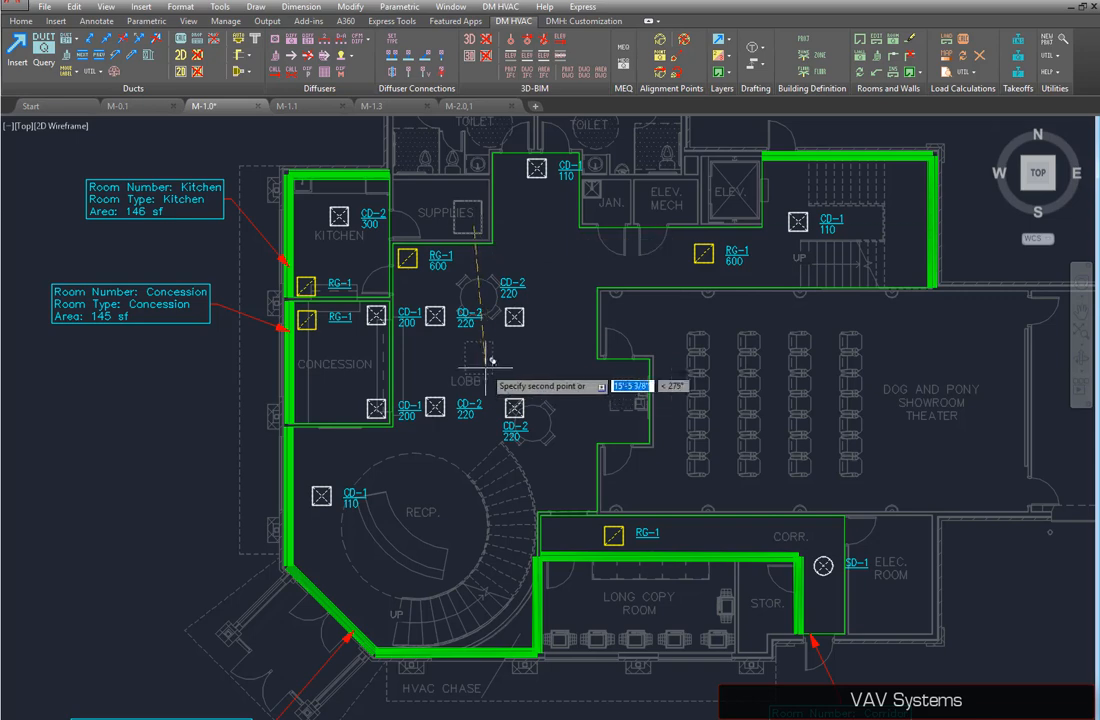
click(502, 368)
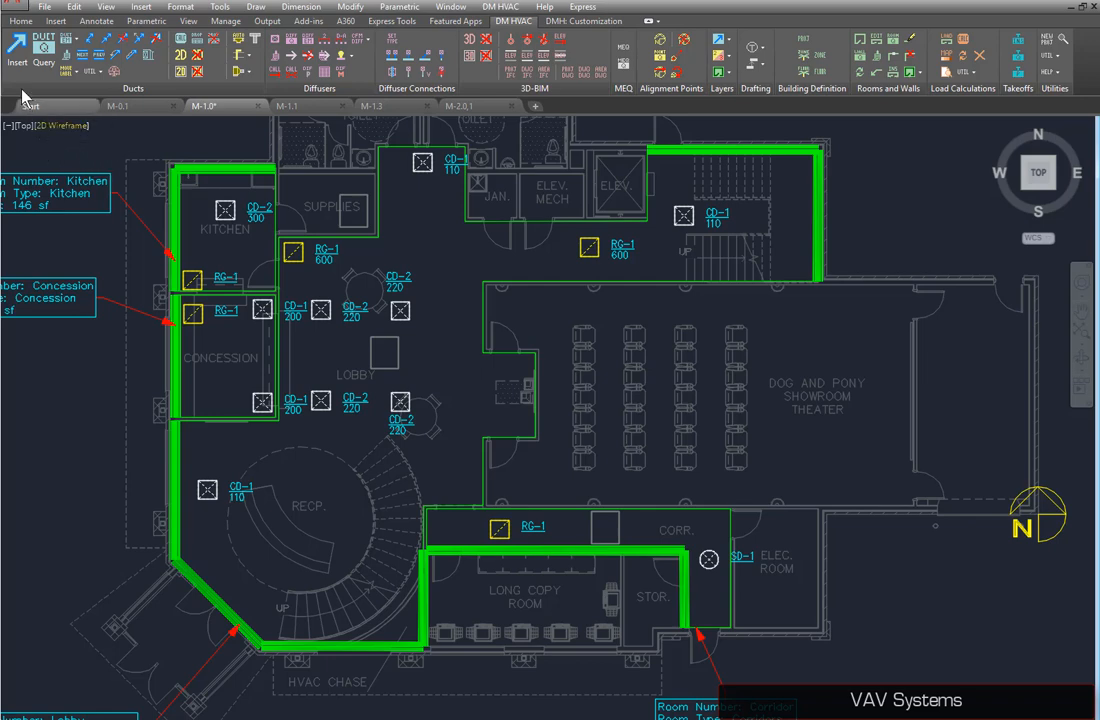
Start a supply duct near the HVAC chase with starting elevation 13-6, ending elevation 11 and Static Regain sizing
click(17, 48)
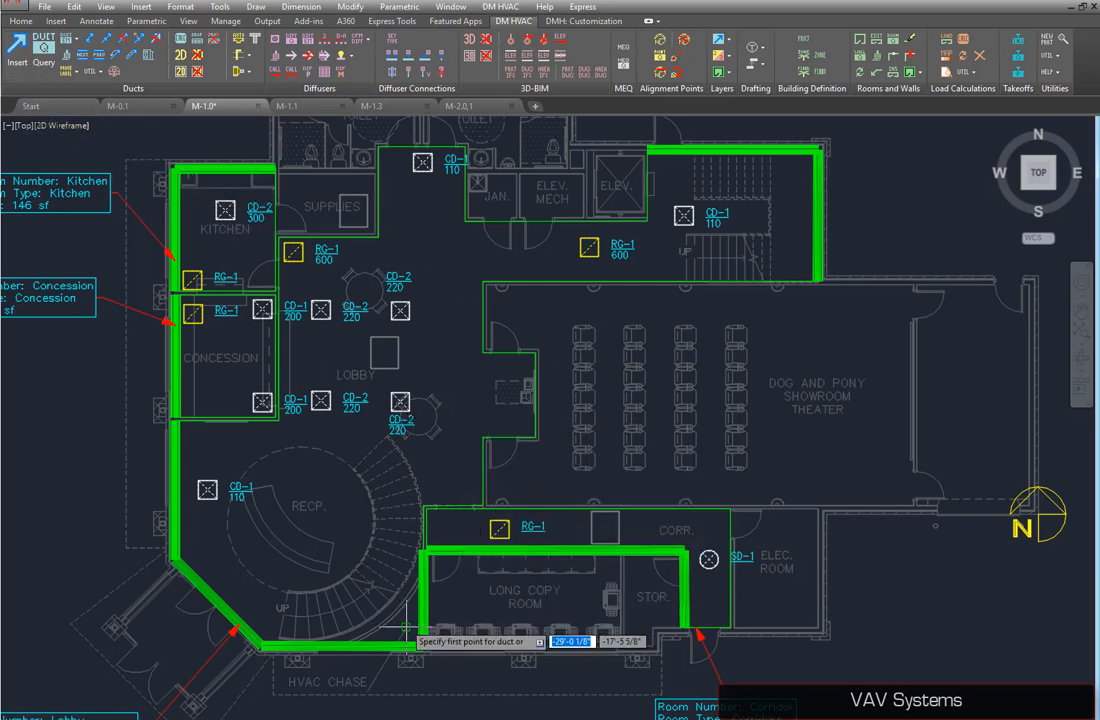
click(406, 626)
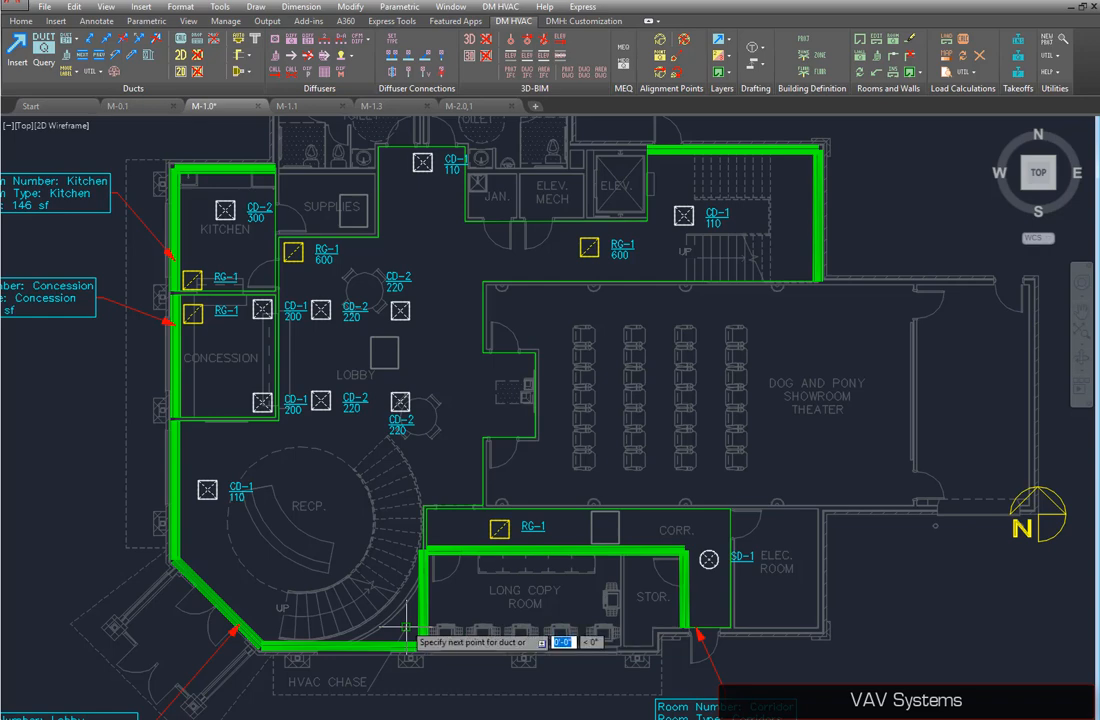
text(i)
key(Return)
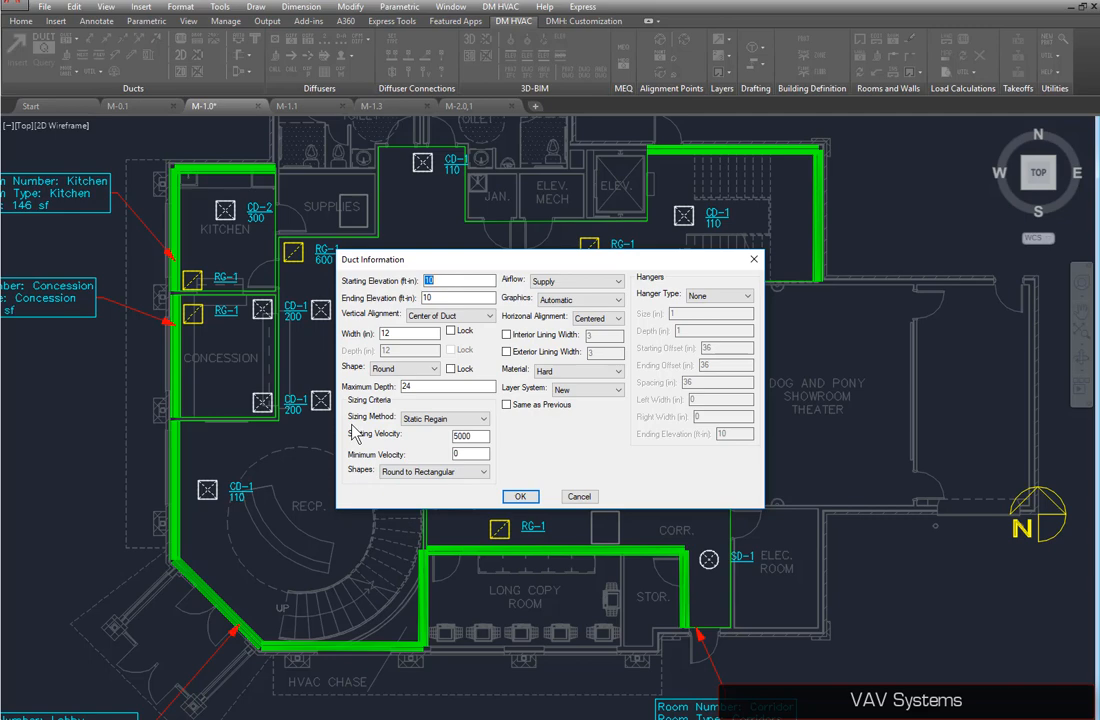
text(13-6)
key(Tab)
text(11)
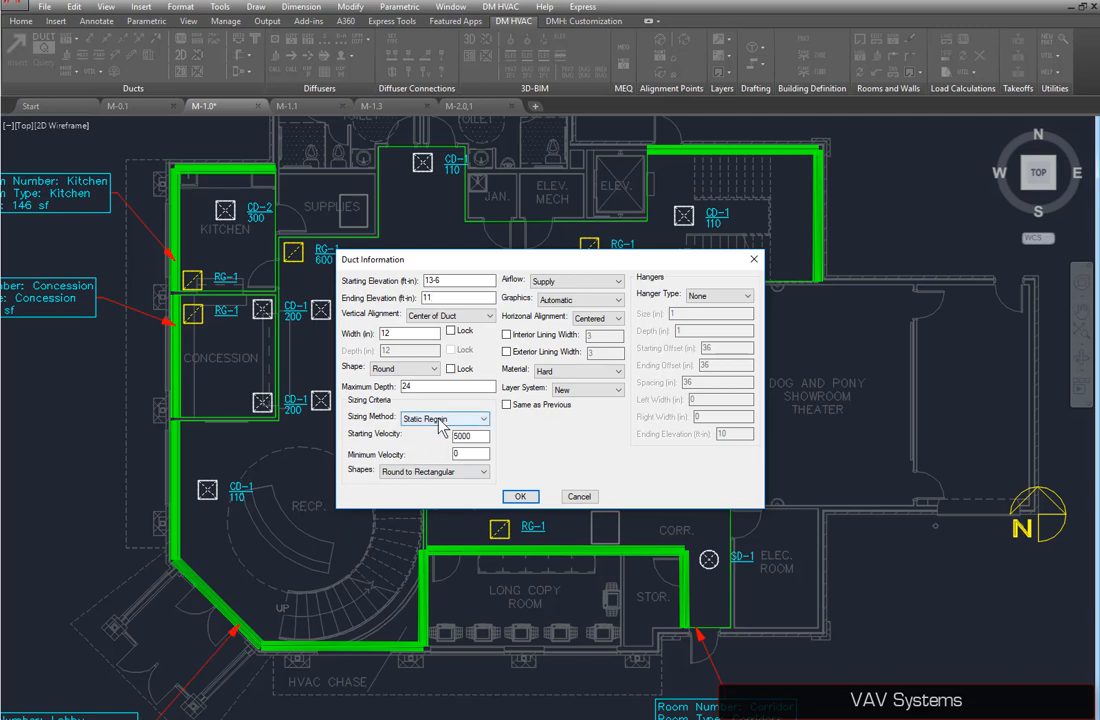
click(519, 497)
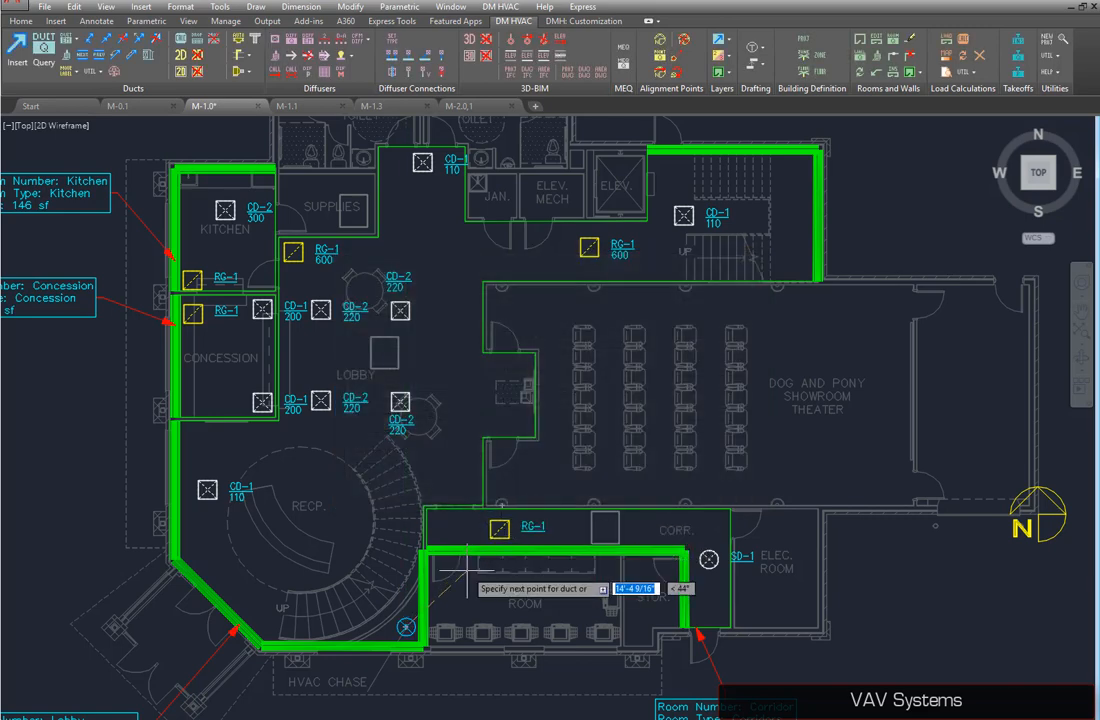
Route the main duct east and north, branch it to the Supplies VAV box, and continue through the box to the kitchen
click(460, 628)
middle_drag(332, 195, 364, 294)
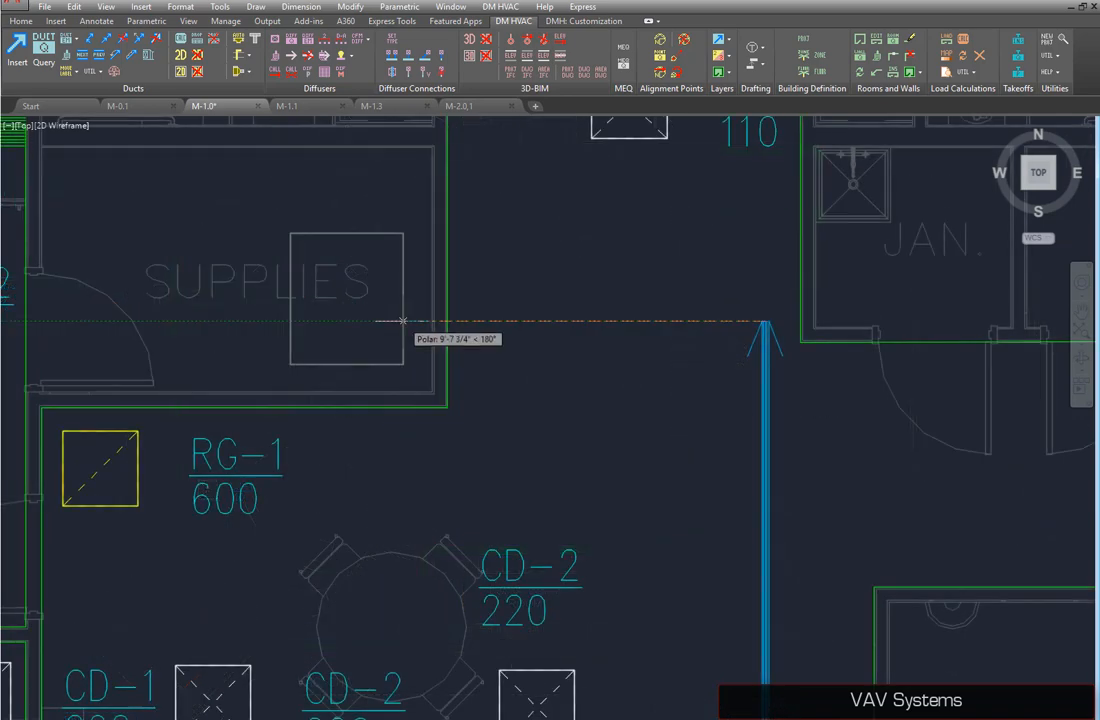
click(404, 321)
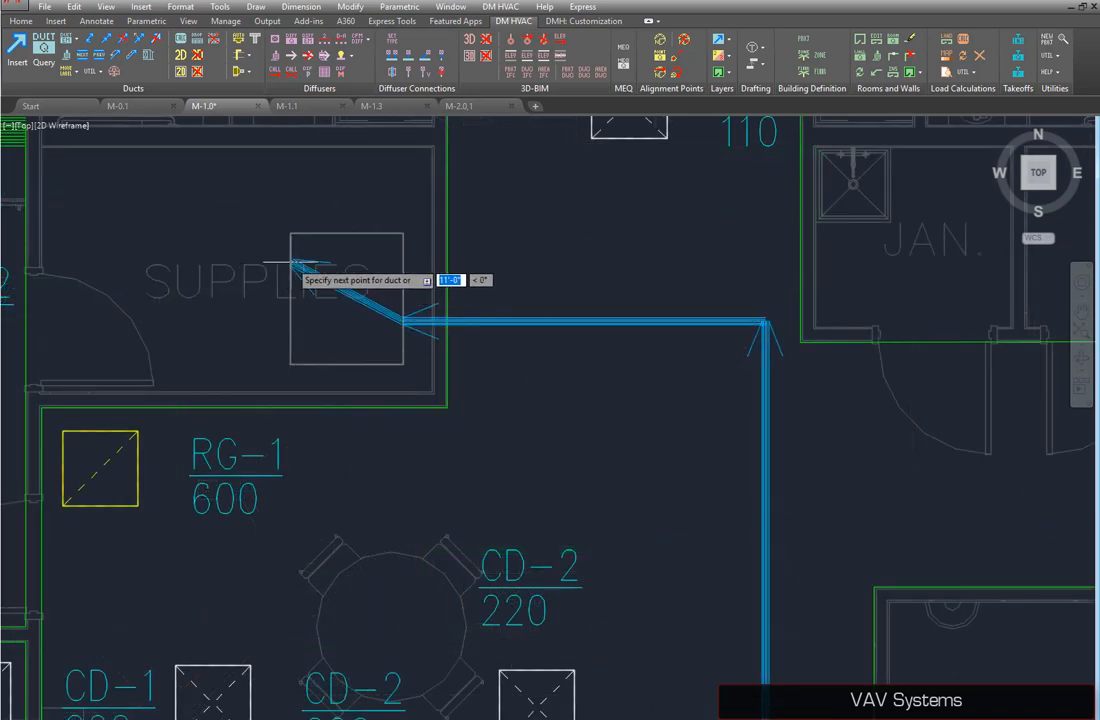
click(290, 261)
middle_drag(12, 260, 220, 260)
click(220, 260)
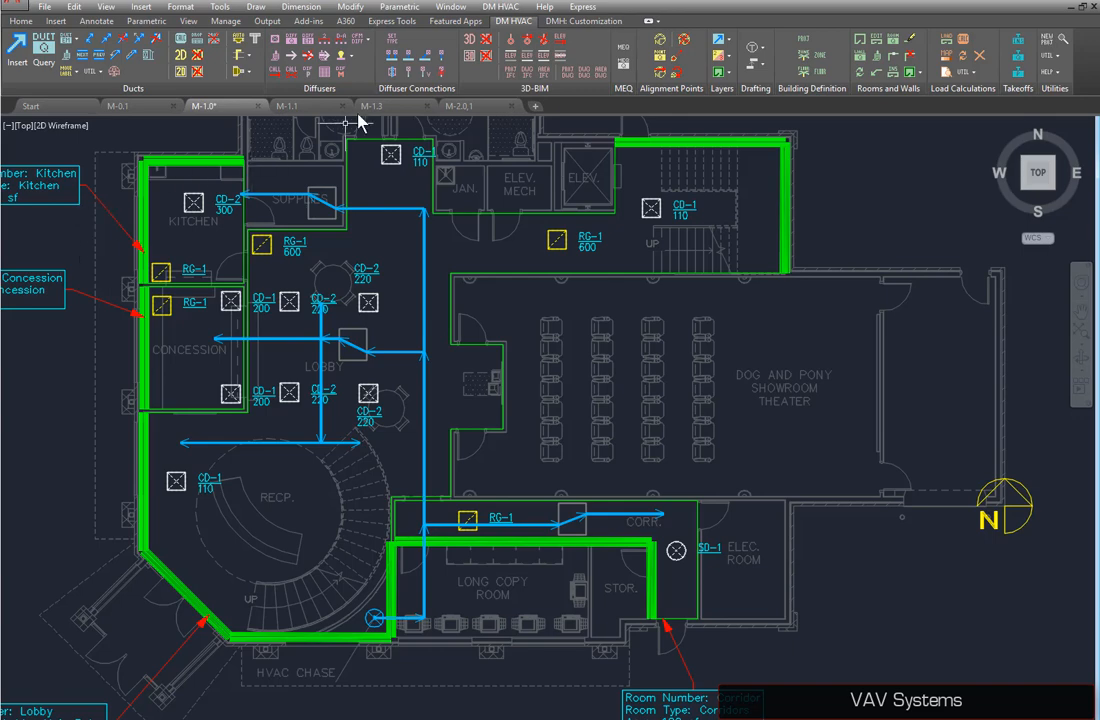
Connect the kitchen CD-2 diffuser to the end of the branch duct from the Supplies VAV box
click(425, 56)
click(196, 201)
click(261, 194)
Connect the two eastern lobby CD-2 diffusers, the reception CD-1 and the corridor SD-1 to their nearest ducts
click(442, 58)
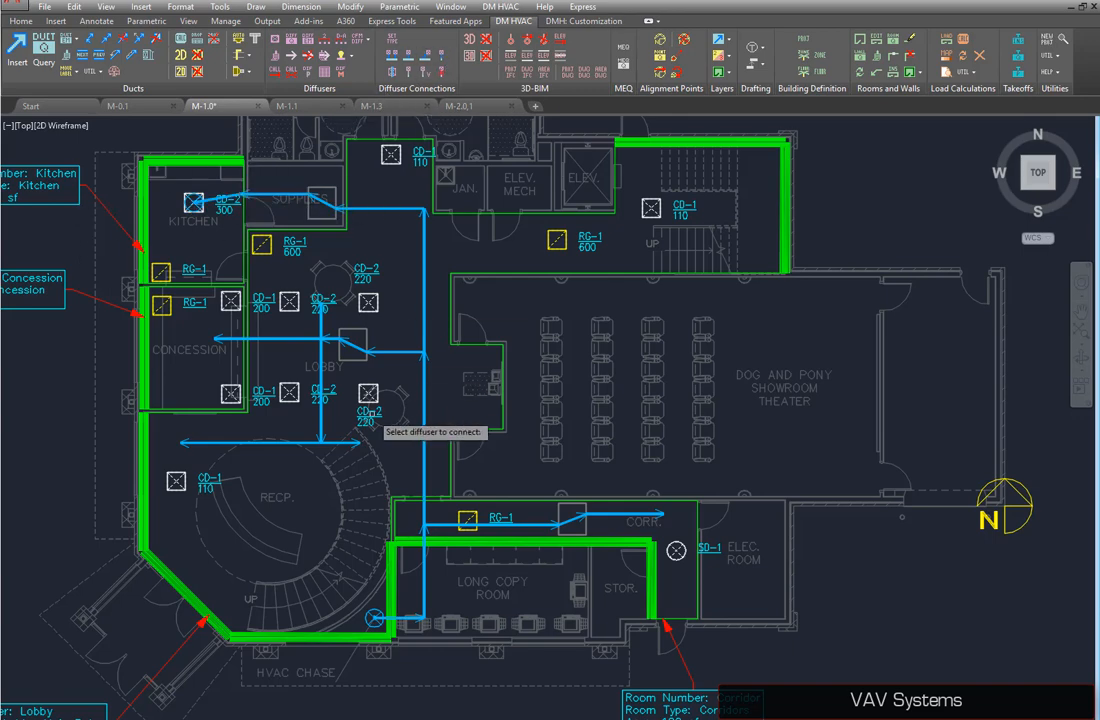
click(369, 408)
click(343, 444)
click(176, 481)
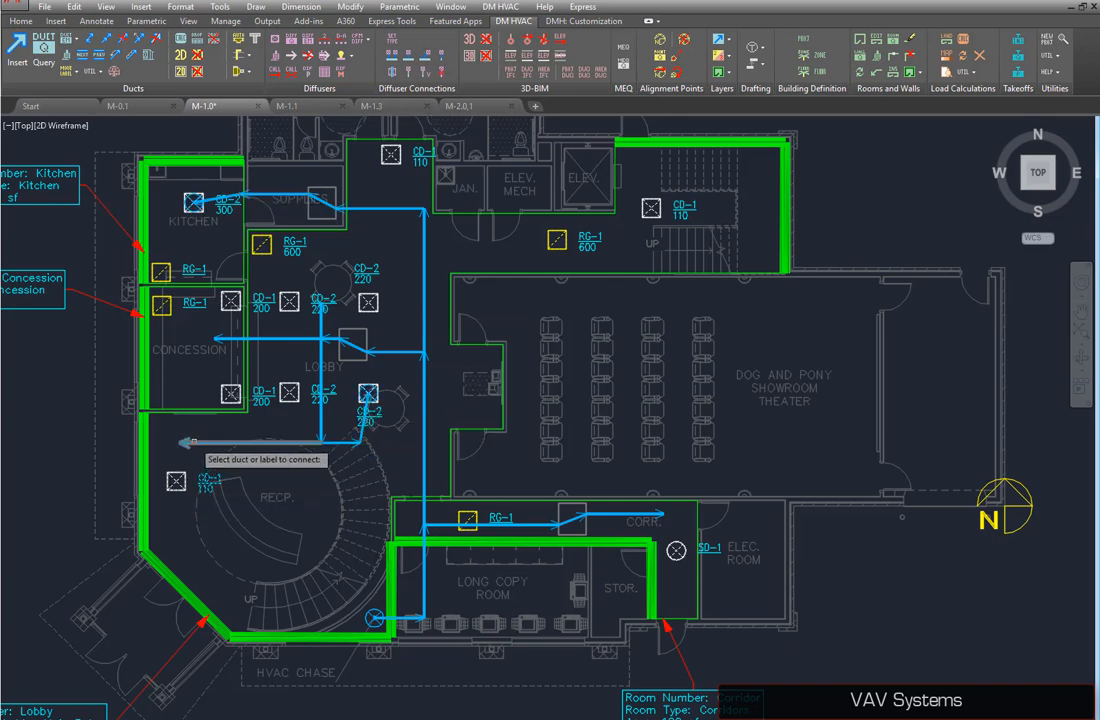
click(185, 442)
click(676, 550)
click(660, 516)
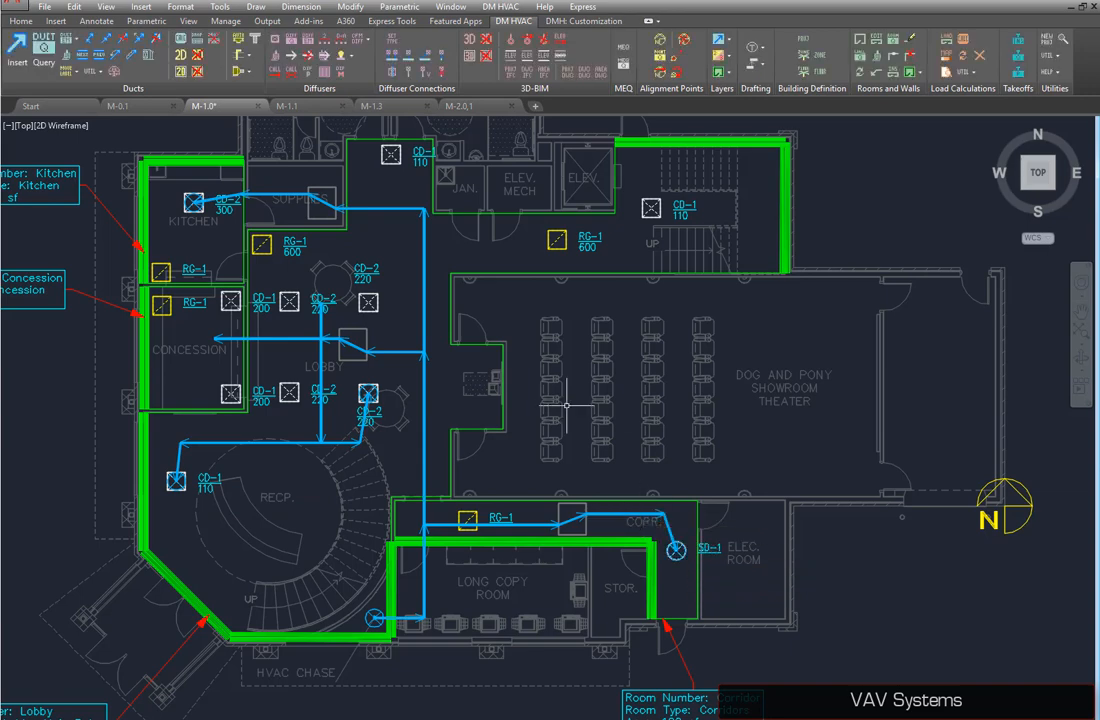
click(368, 302)
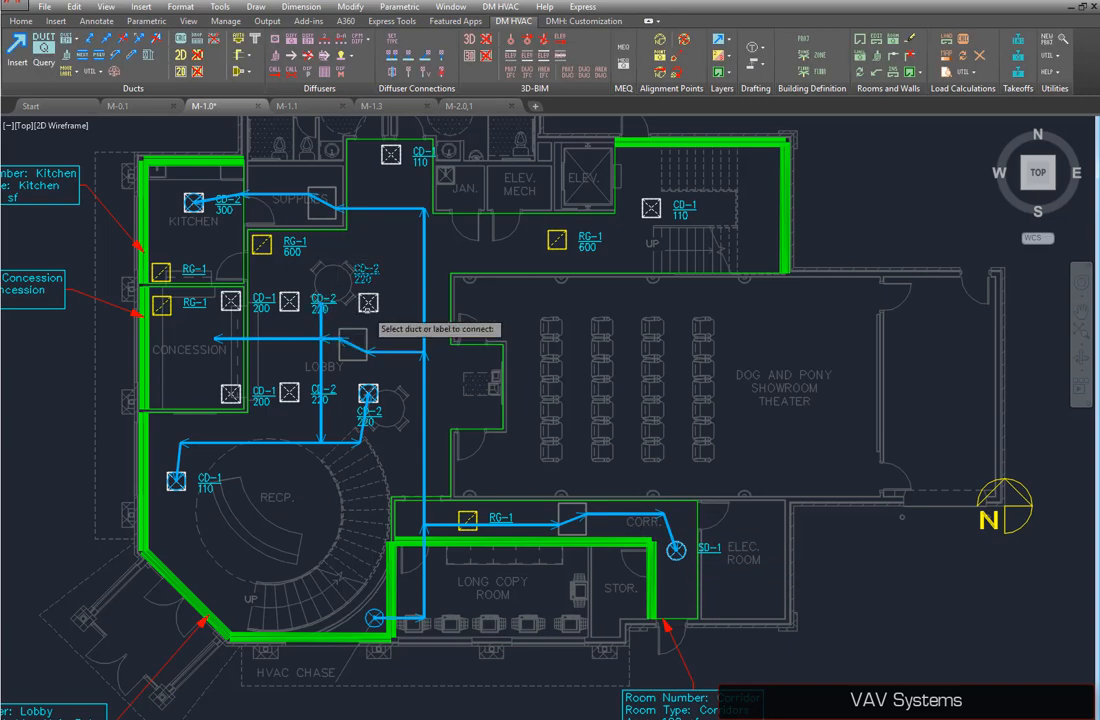
click(321, 308)
Connect the two CD-1 200 concession diffusers and the two western CD-2 220 lobby diffusers to the concession branch duct together
click(282, 310)
click(230, 309)
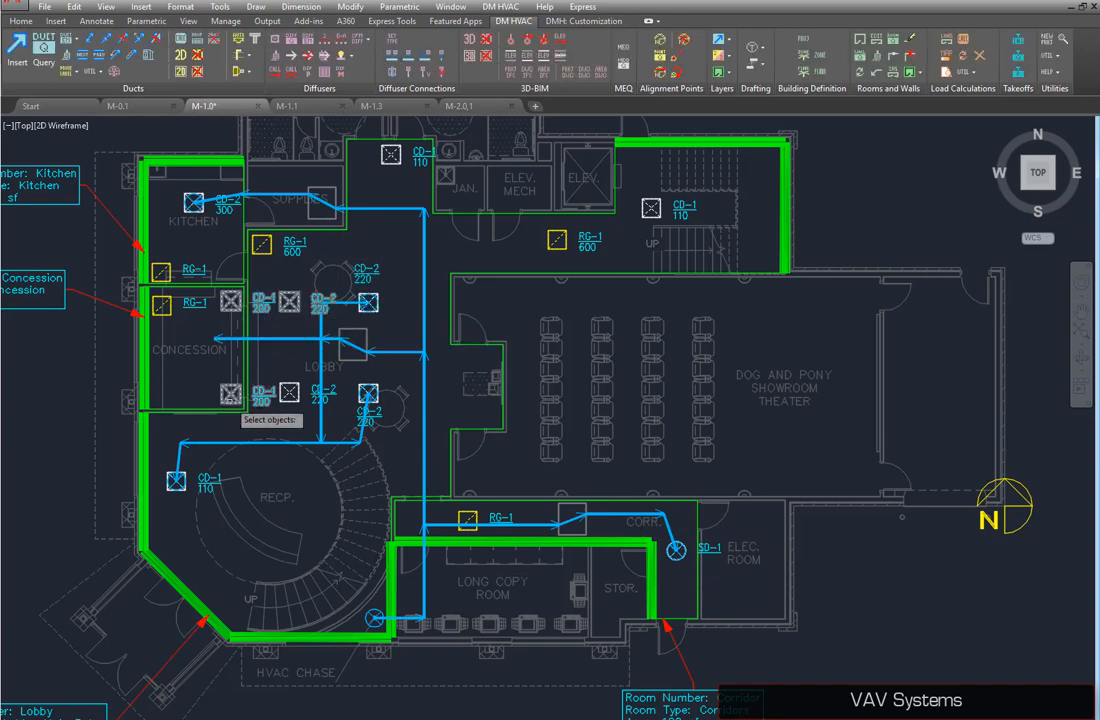
click(230, 403)
click(289, 393)
key(Return)
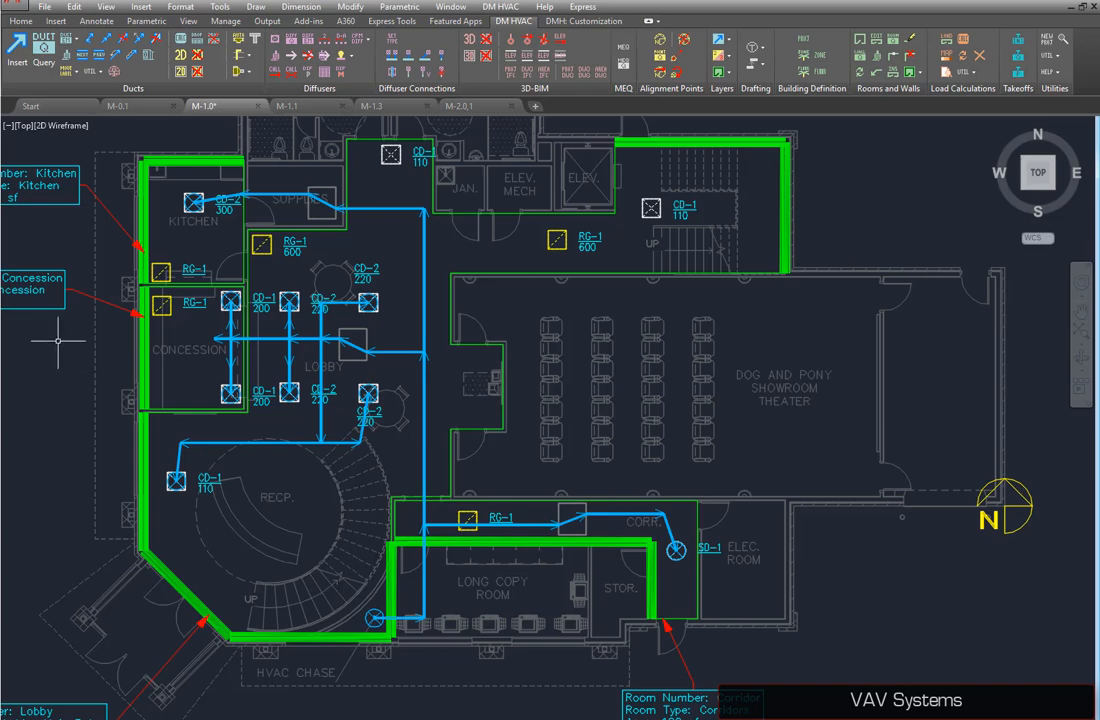
Edit the three duct segments inside the VAV boxes together and set their graphics to Transparent
click(74, 38)
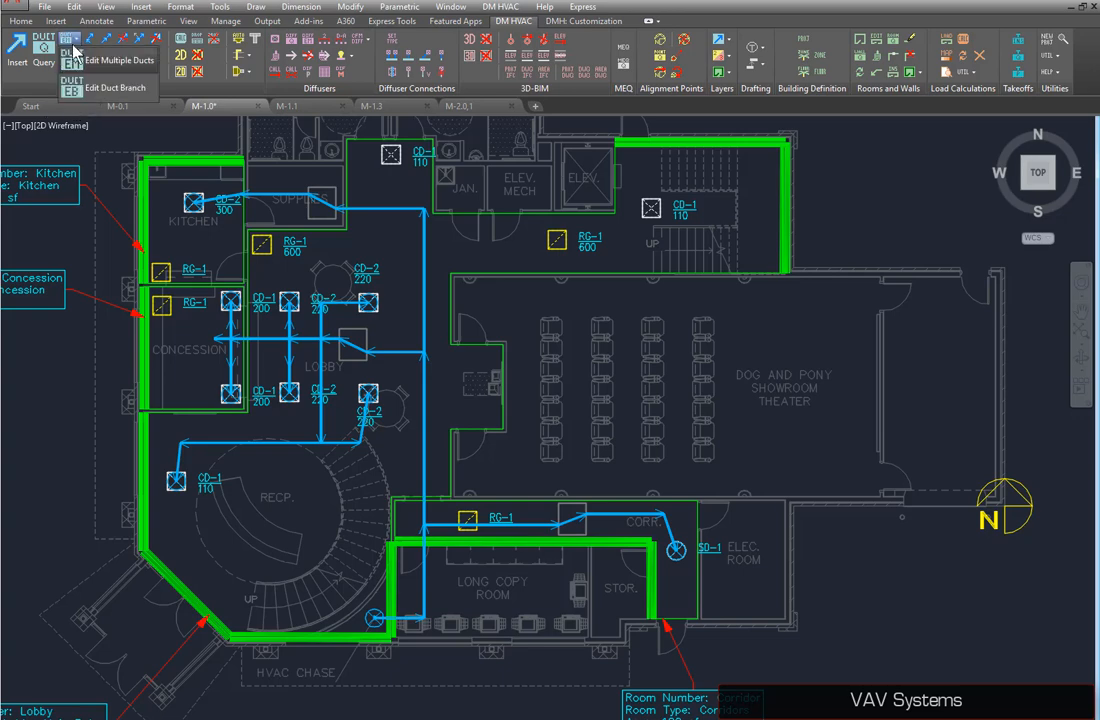
click(66, 57)
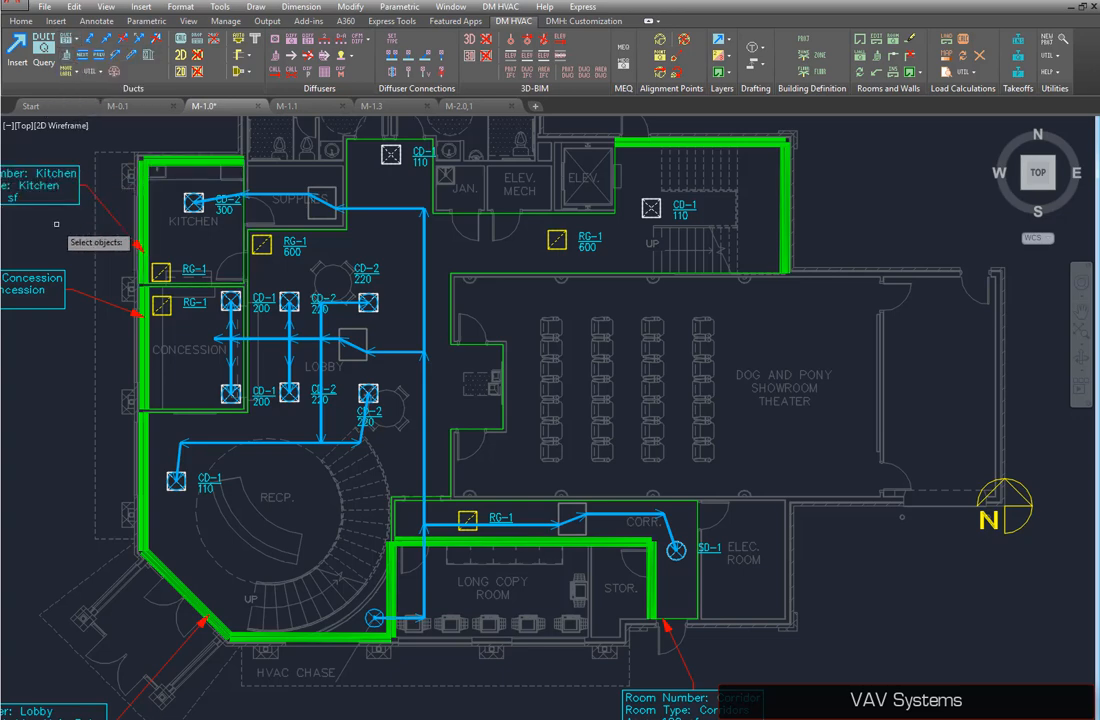
click(323, 203)
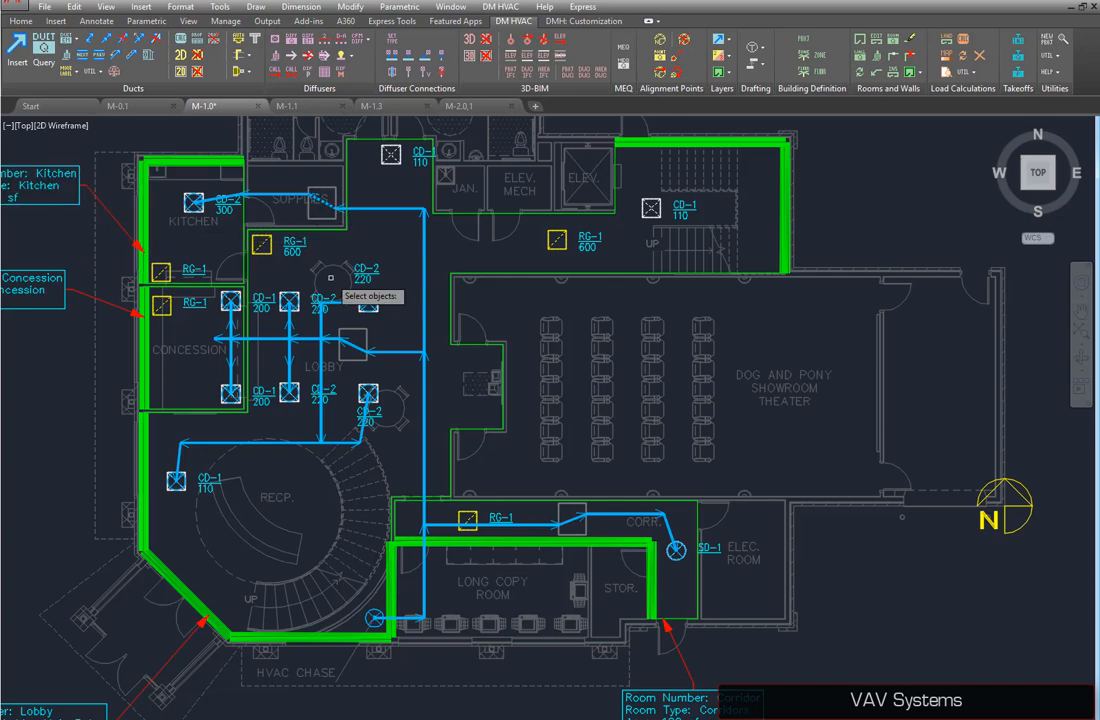
click(356, 345)
click(577, 517)
key(Return)
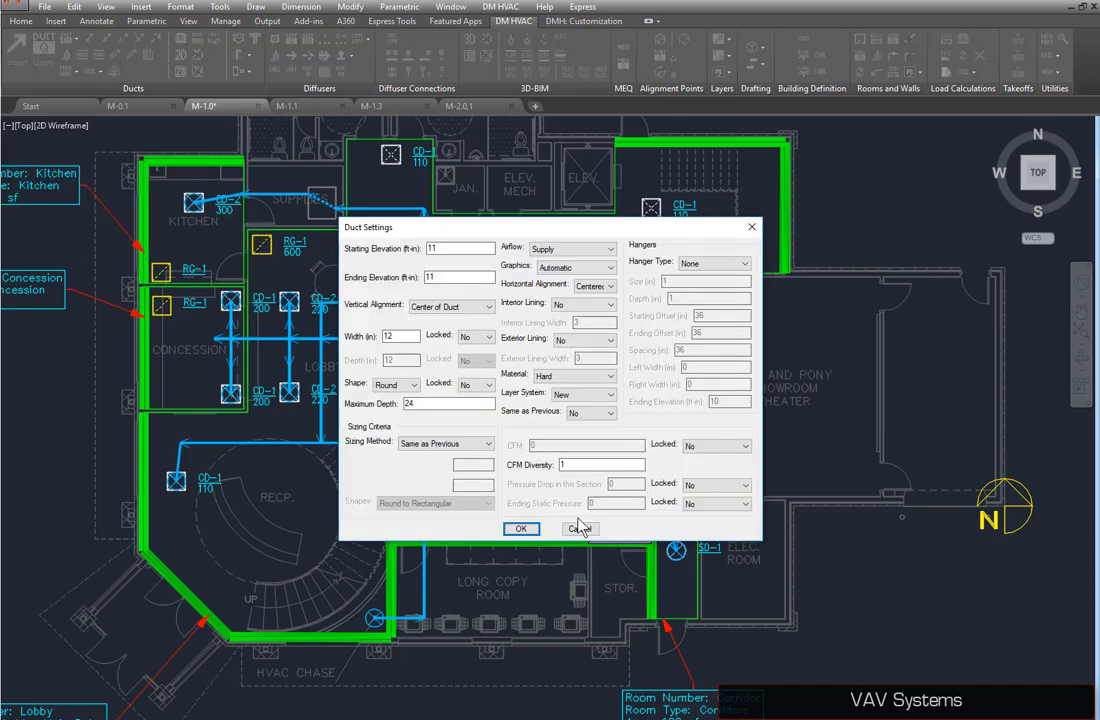
click(583, 270)
click(567, 304)
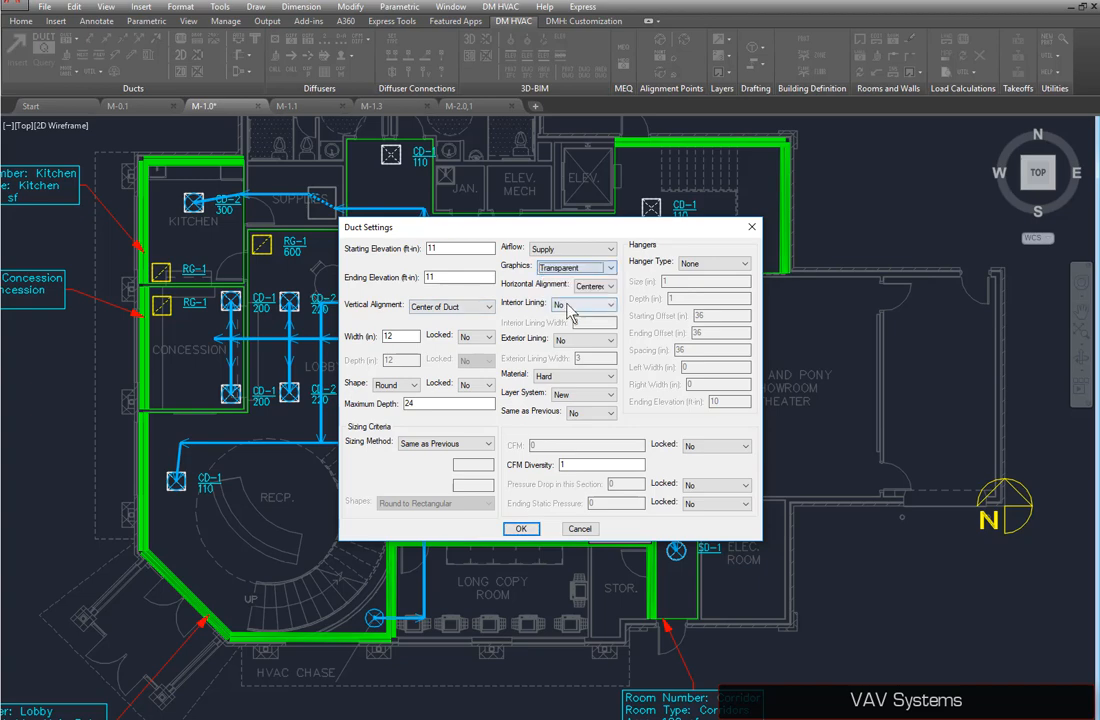
click(519, 530)
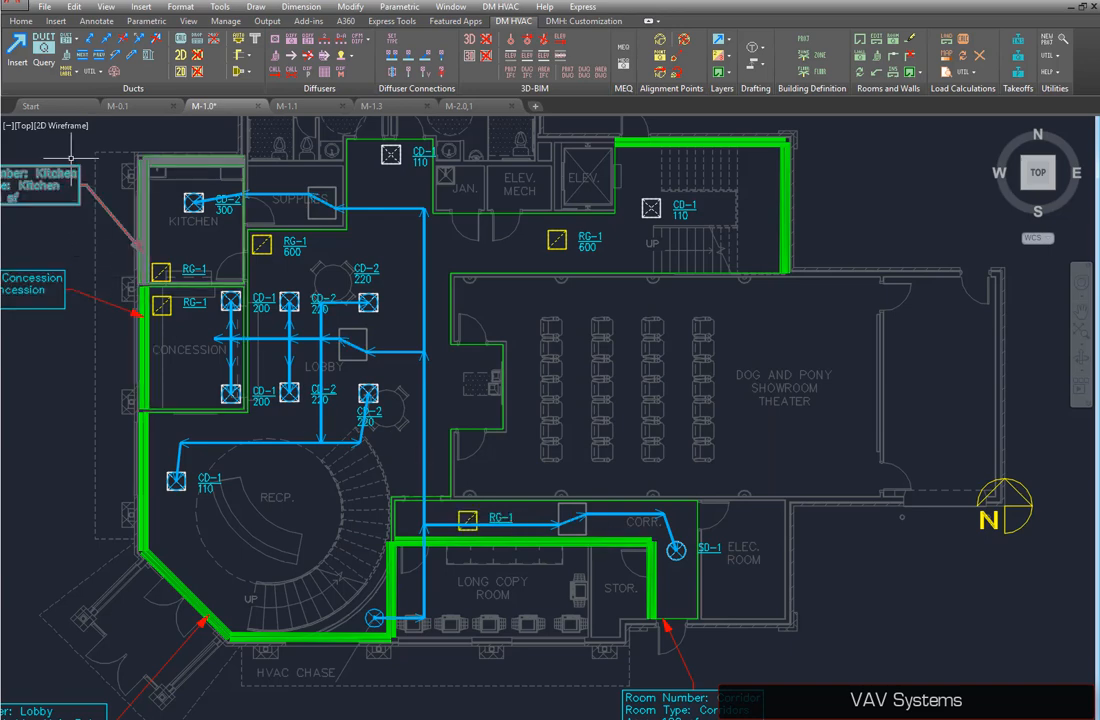
Edit the ducts just downstream of the three VAV boxes together and set their sizing method to Constant Pressure Drop with 0.08 maximum
click(70, 57)
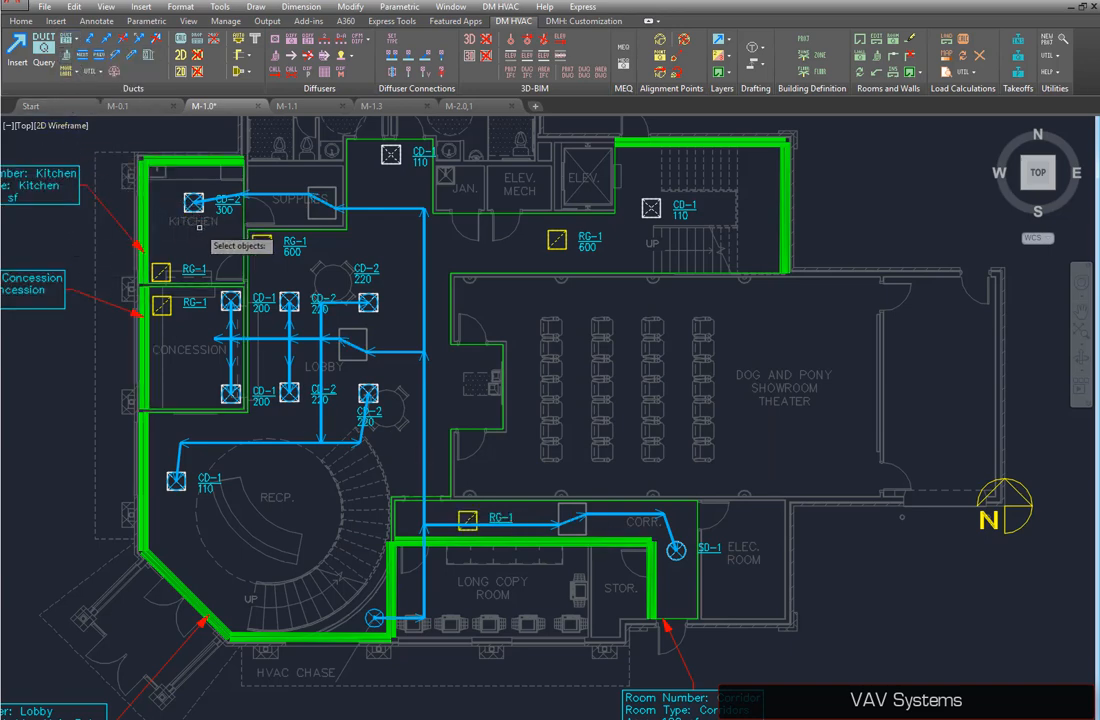
click(290, 195)
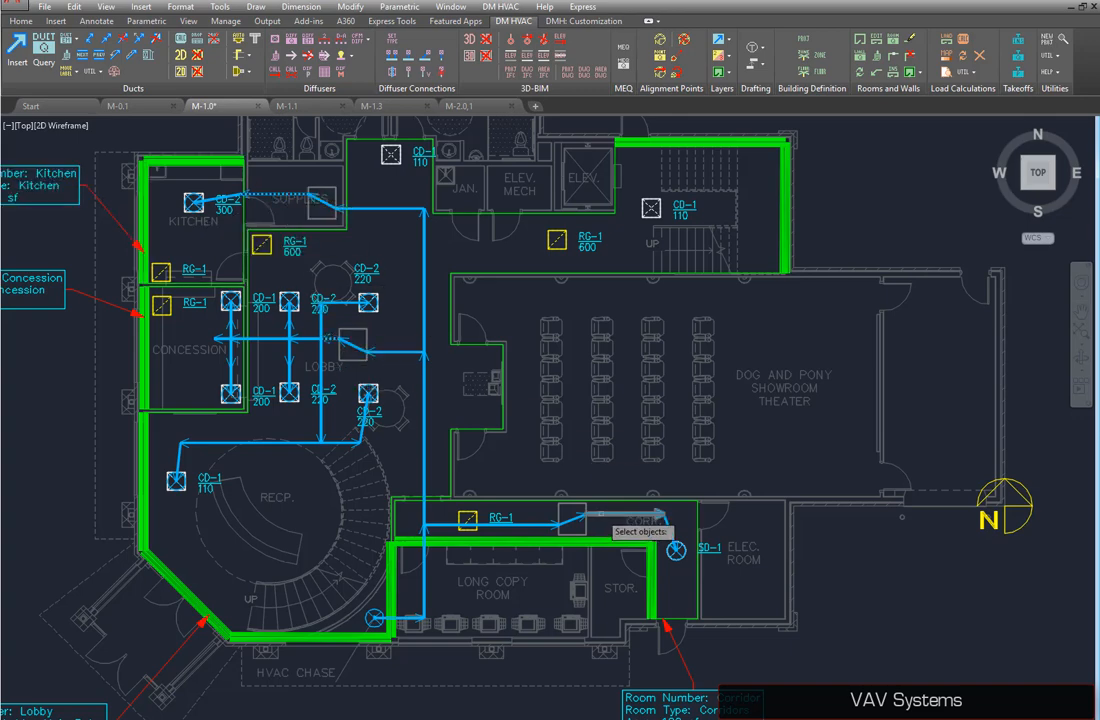
key(Return)
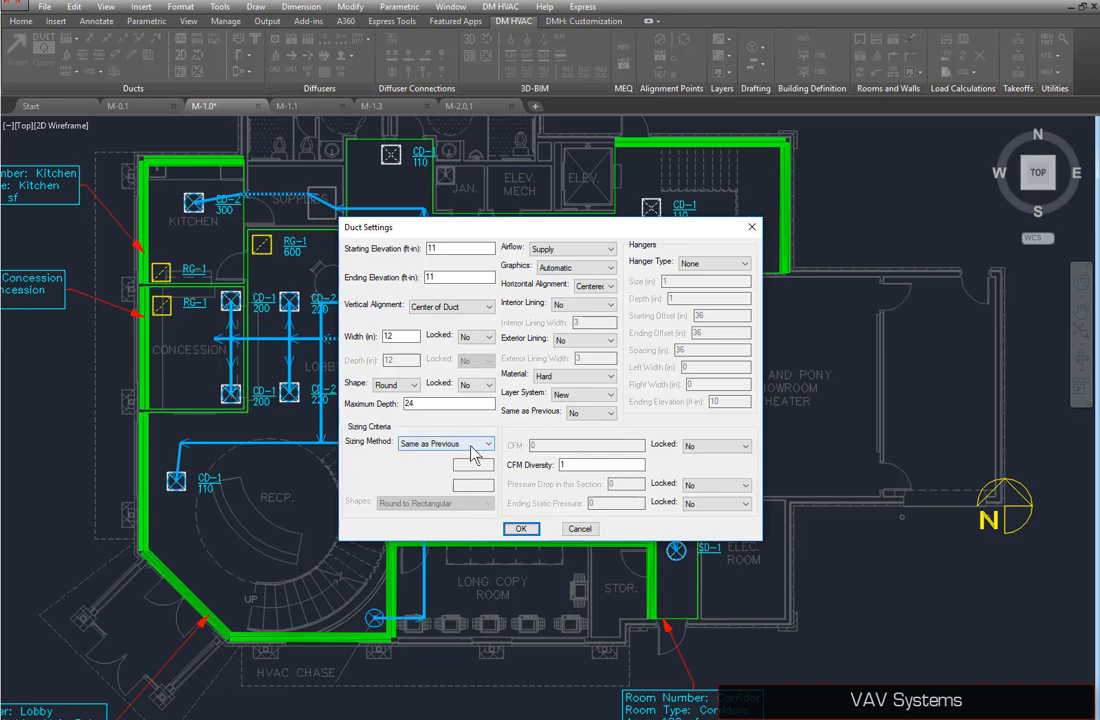
click(445, 444)
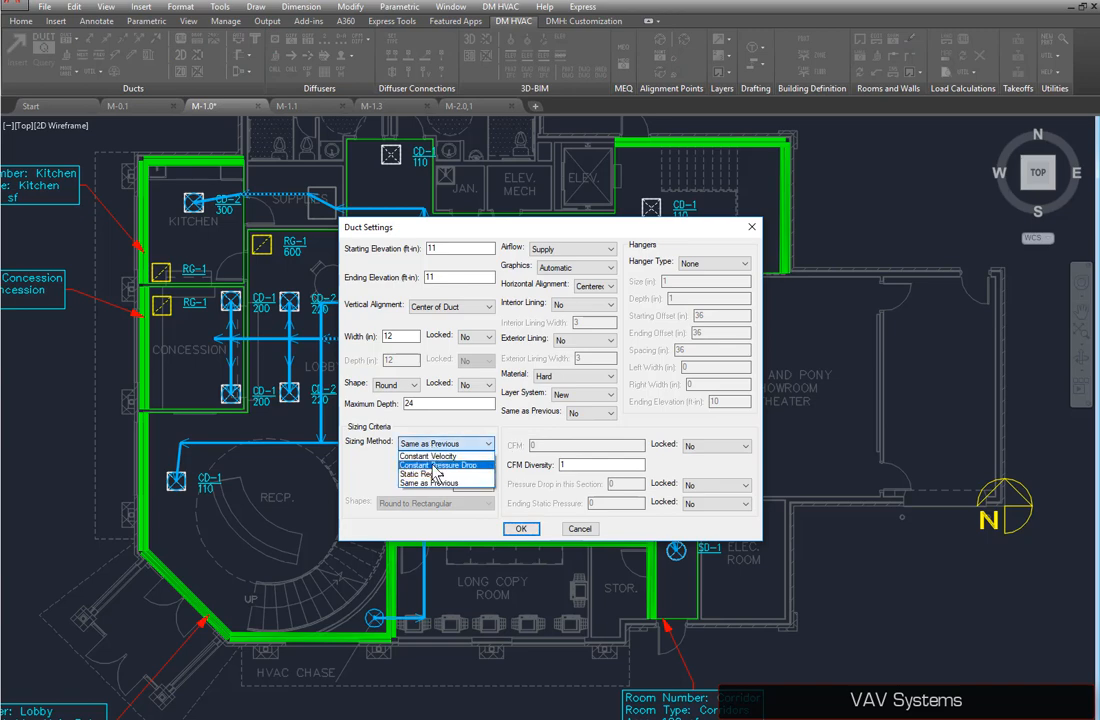
click(437, 466)
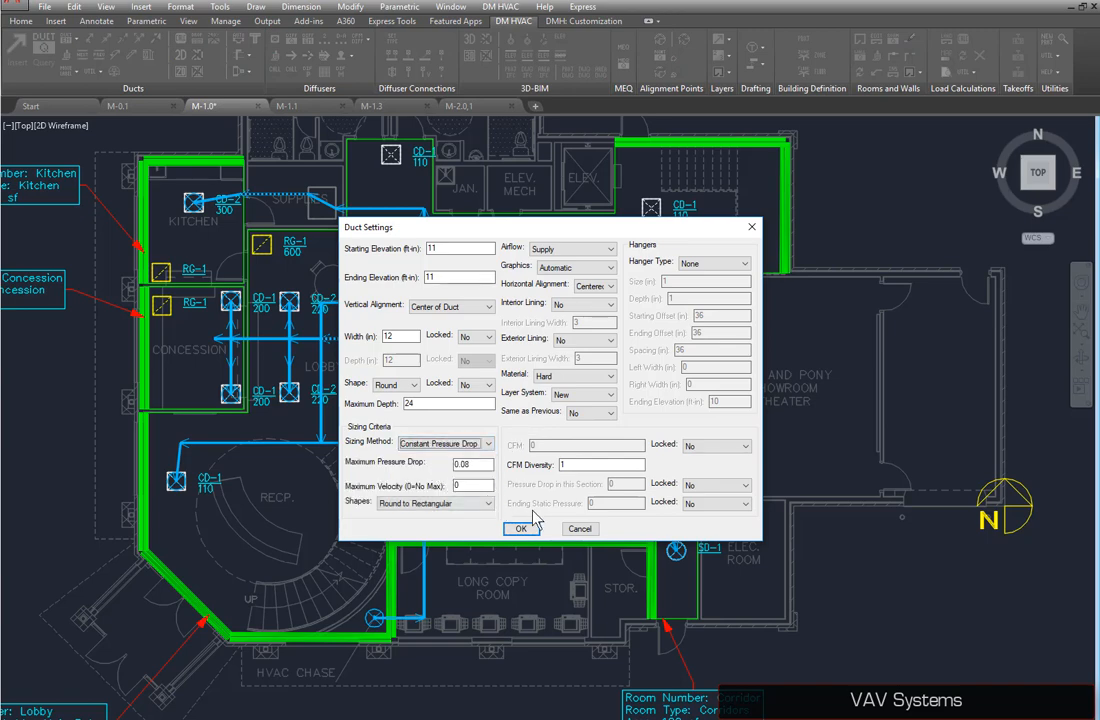
click(521, 530)
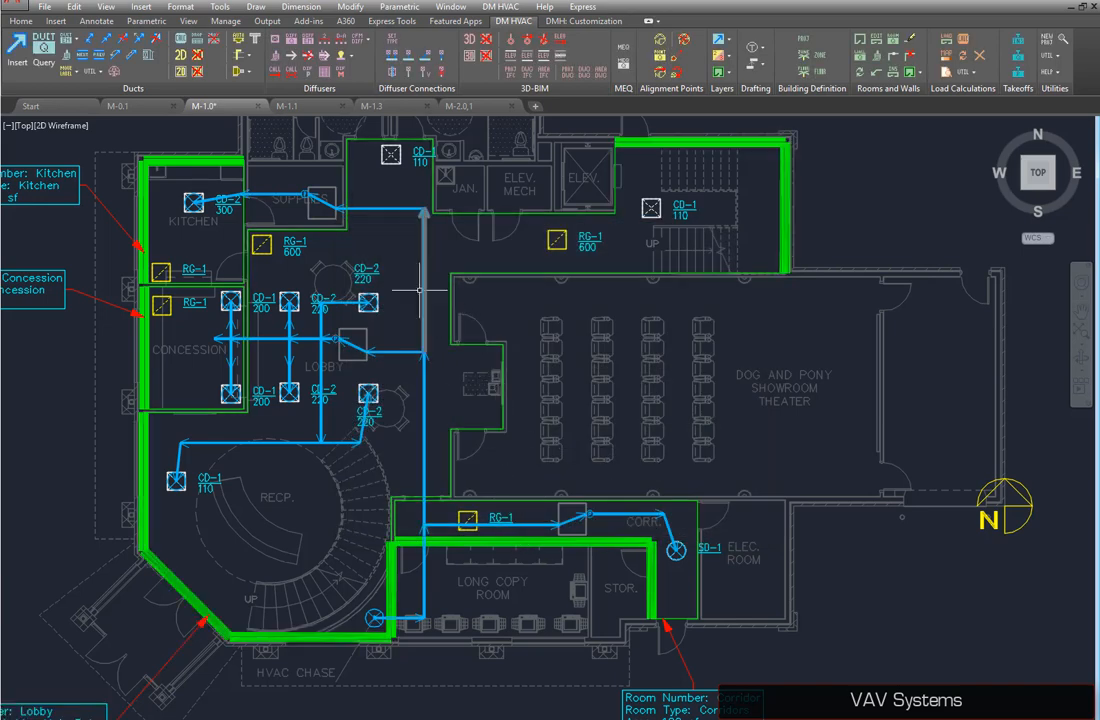
Generate the sized double-line ductwork for the VAV system from the main supply duct
click(181, 50)
click(420, 405)
click(418, 435)
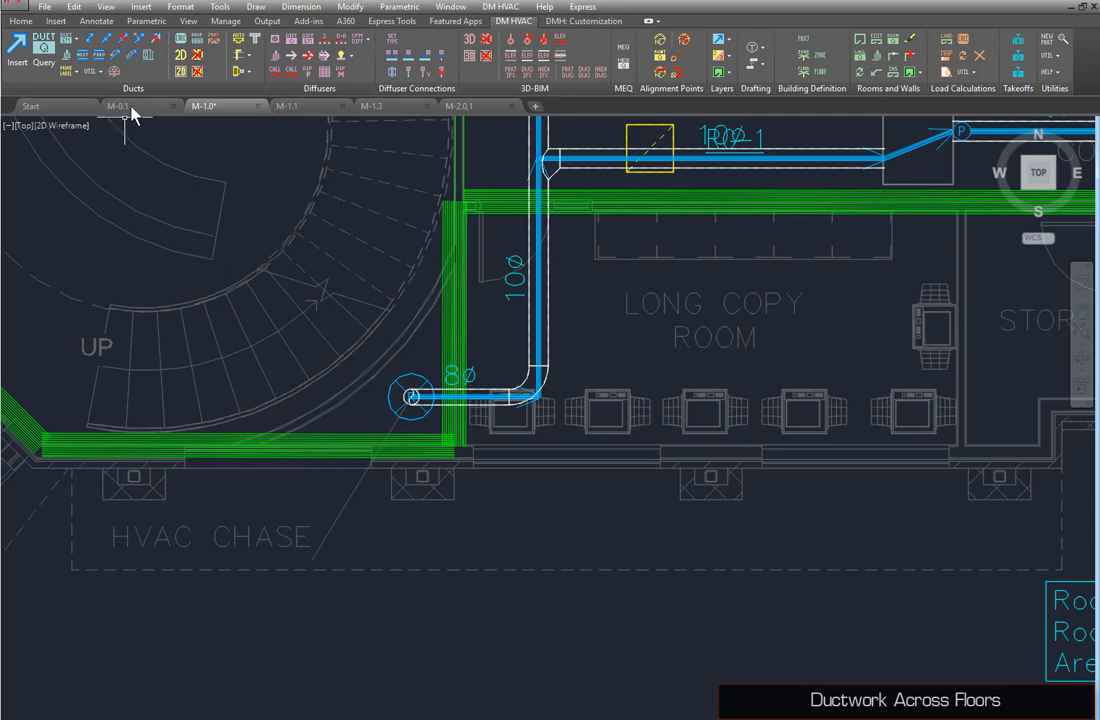
Delete the riser near the HVAC chase together with the short duct linking it to the main supply duct in M-1.0
click(374, 345)
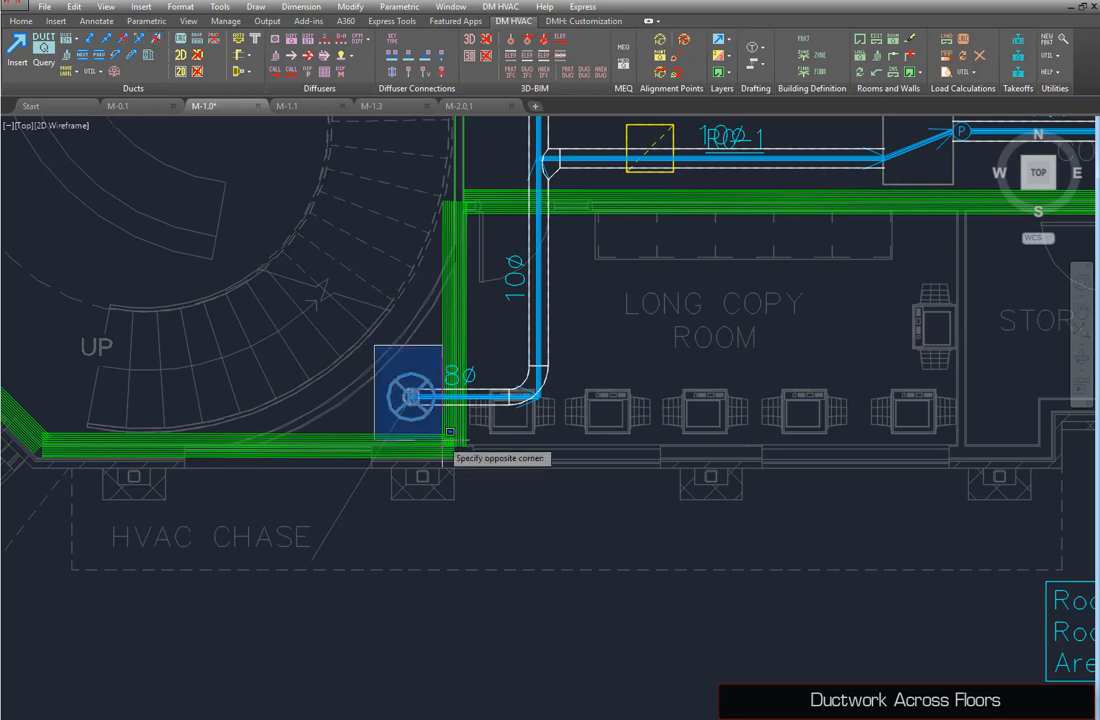
click(570, 474)
key(Delete)
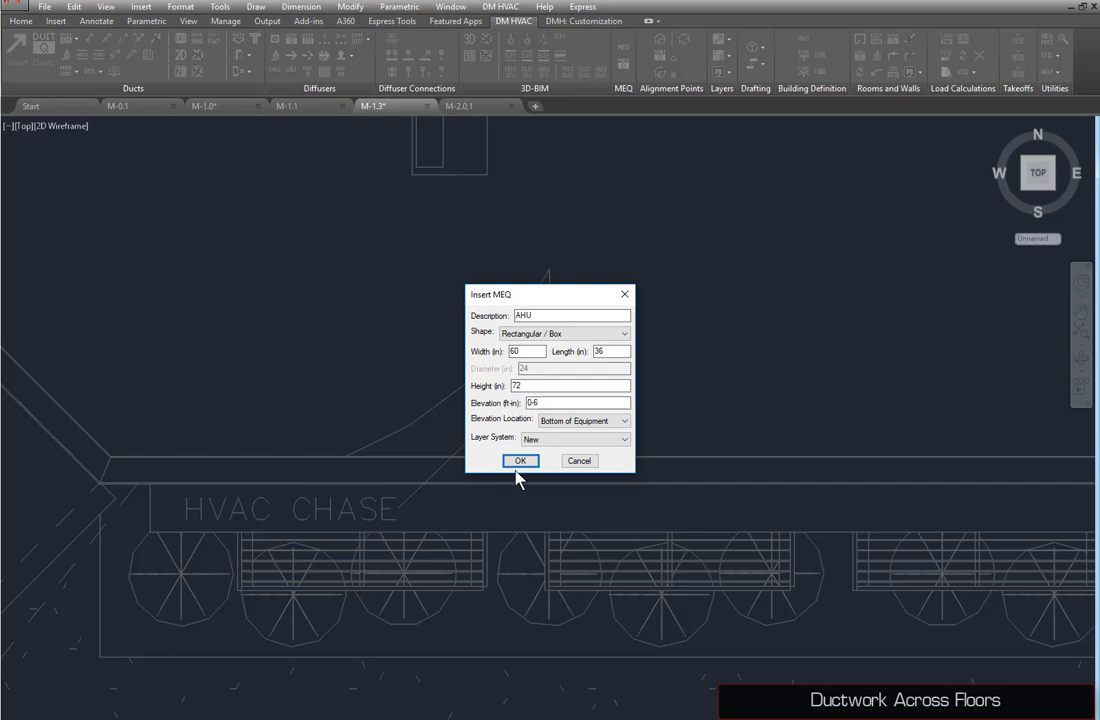
Insert a rectangular AHU, 60 by 36 in and 72 in high at elevation 0-6, at the HVAC chase leader's end in M-1.3
click(519, 462)
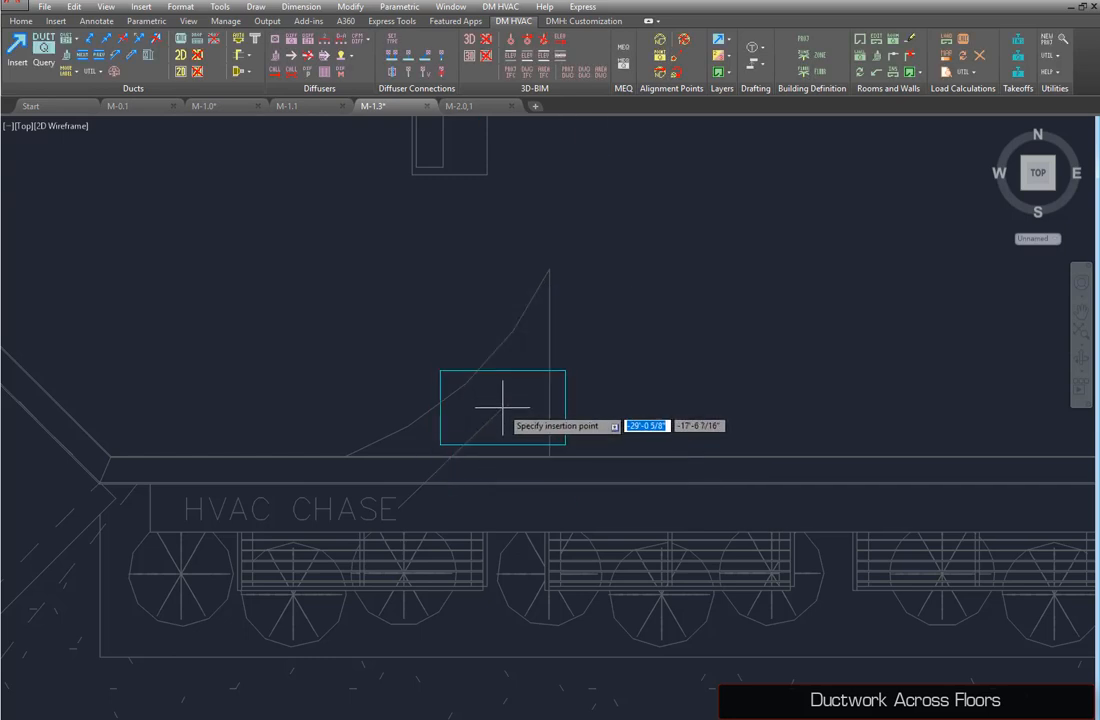
click(503, 407)
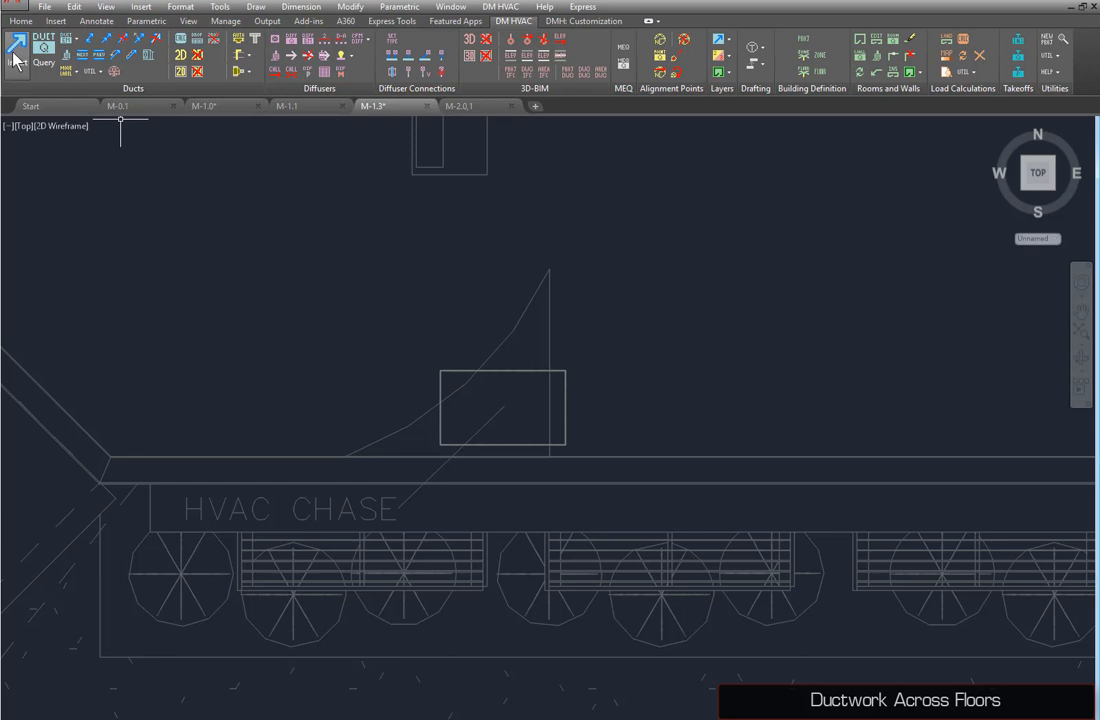
Insert a supply riser at the AHU's centre from elevation 0-6 down to 0, sized by Static Regain with 5000 starting velocity
click(504, 406)
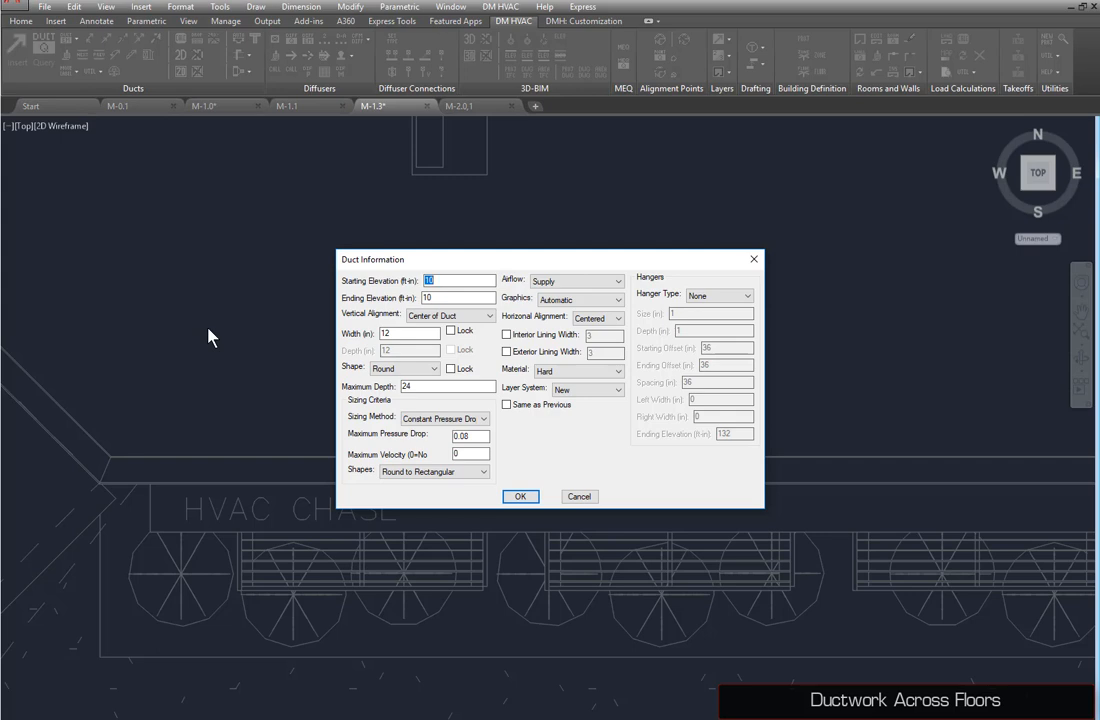
text(0-6)
key(Tab)
text(0)
click(420, 419)
click(425, 449)
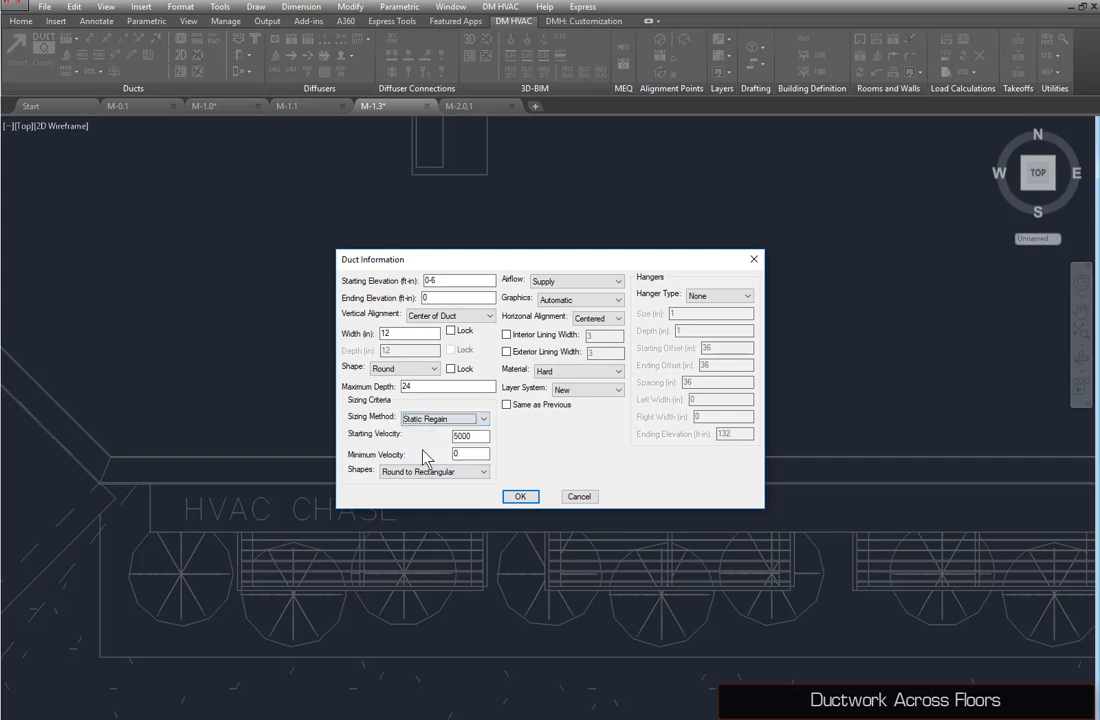
click(521, 497)
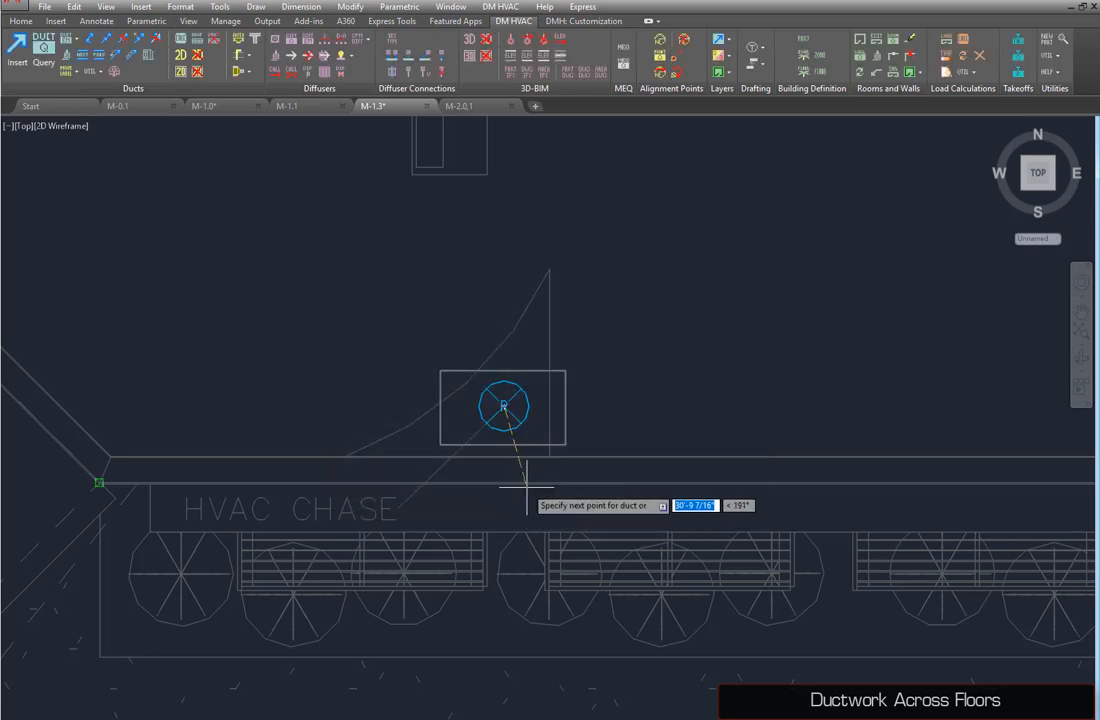
key(Escape)
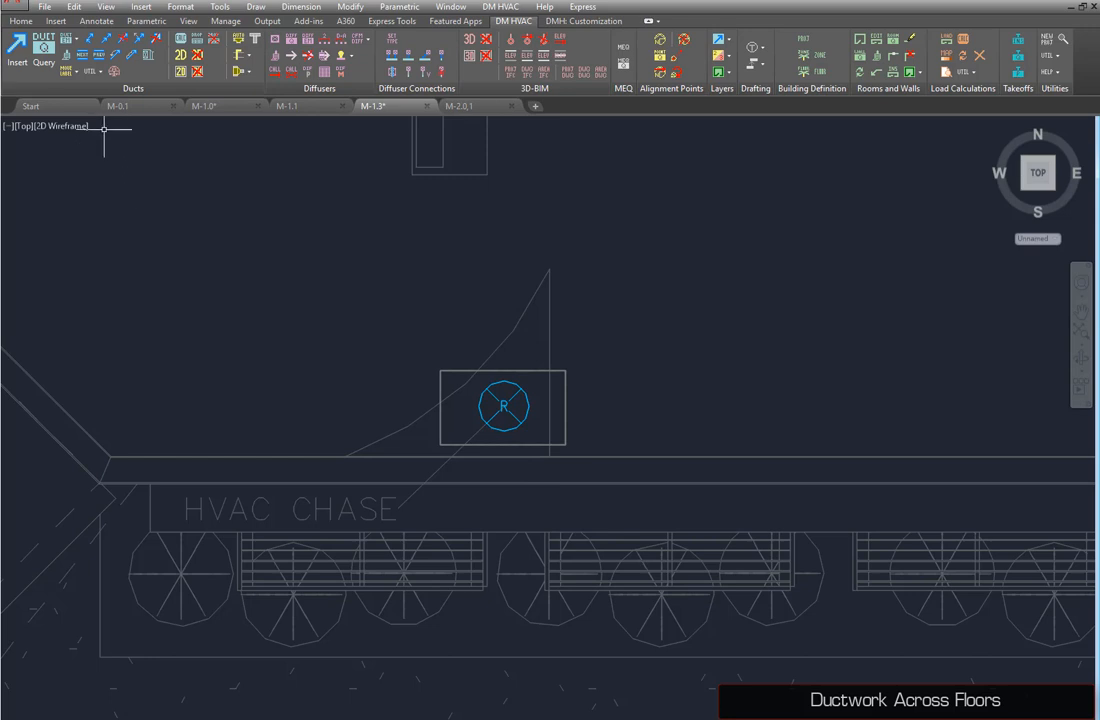
Connect the AHU riser to drawing M-1.1 with a duct elevation of 12-6 on that drawing
click(97, 72)
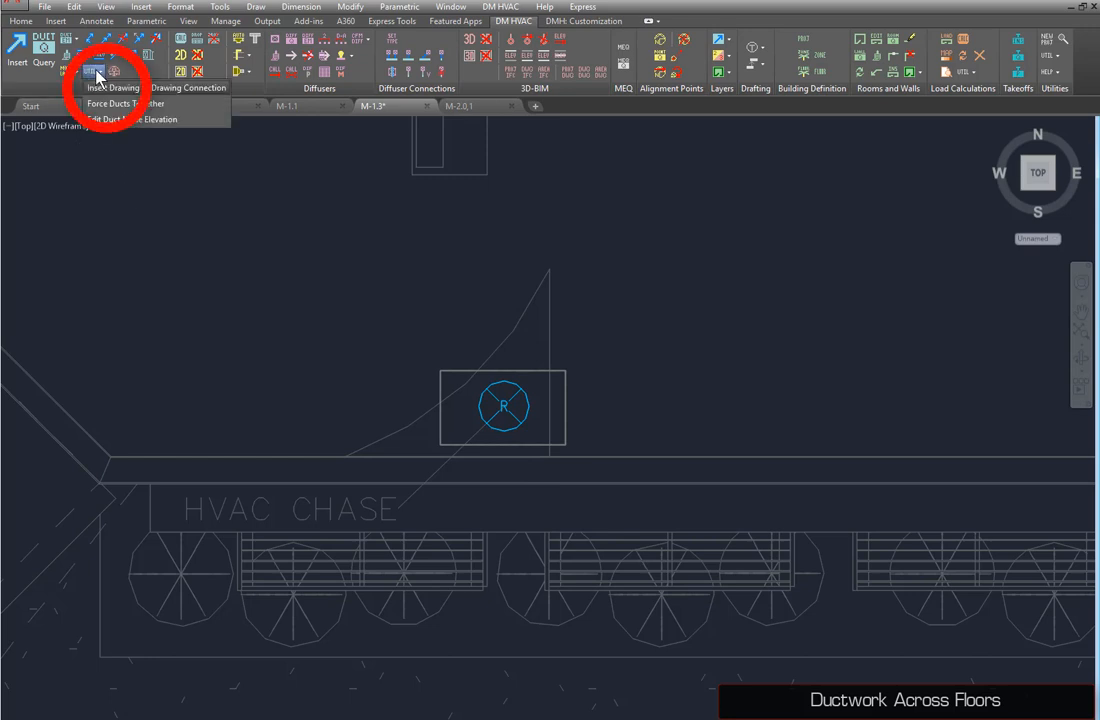
click(115, 87)
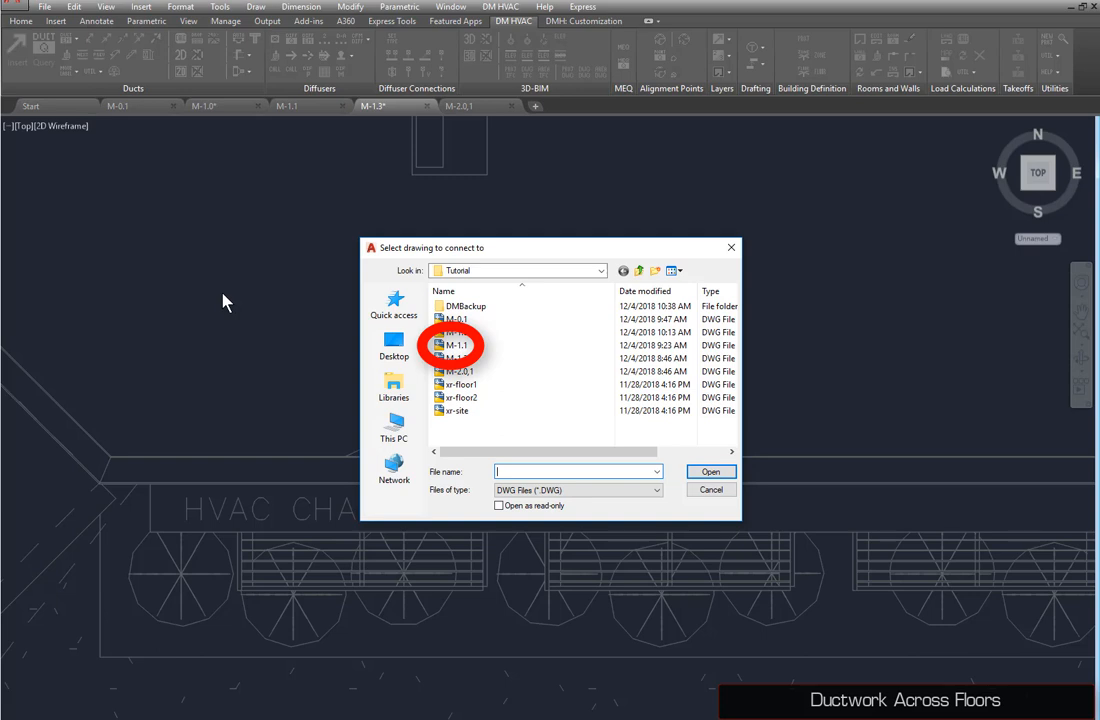
double_click(456, 345)
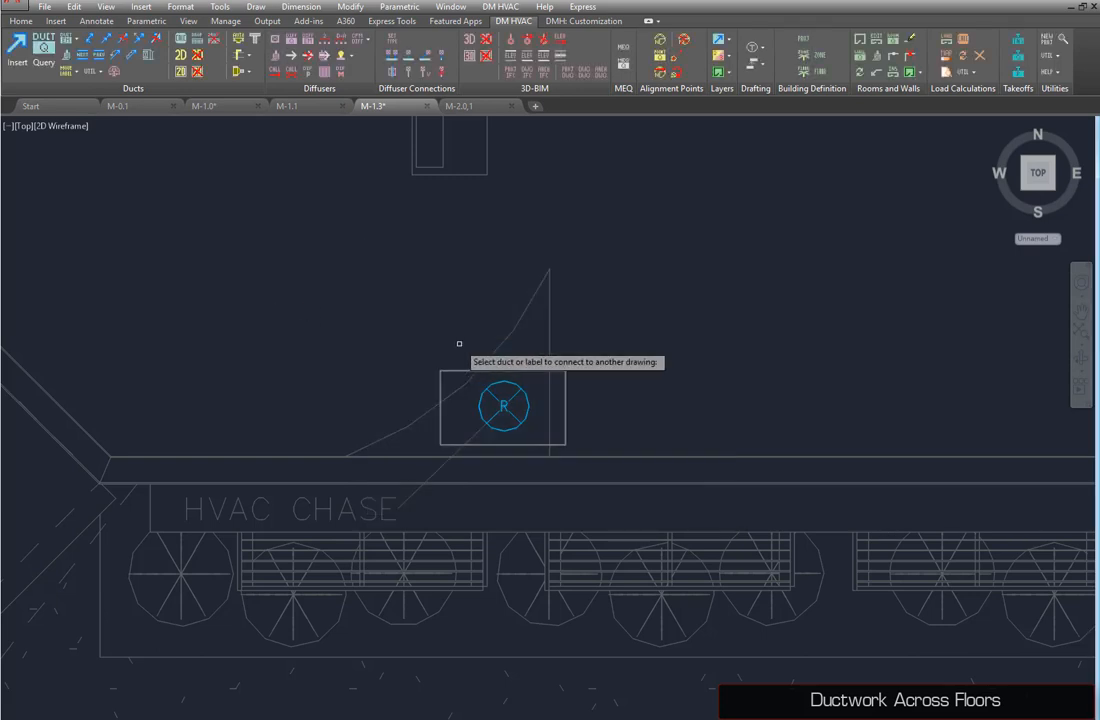
click(482, 401)
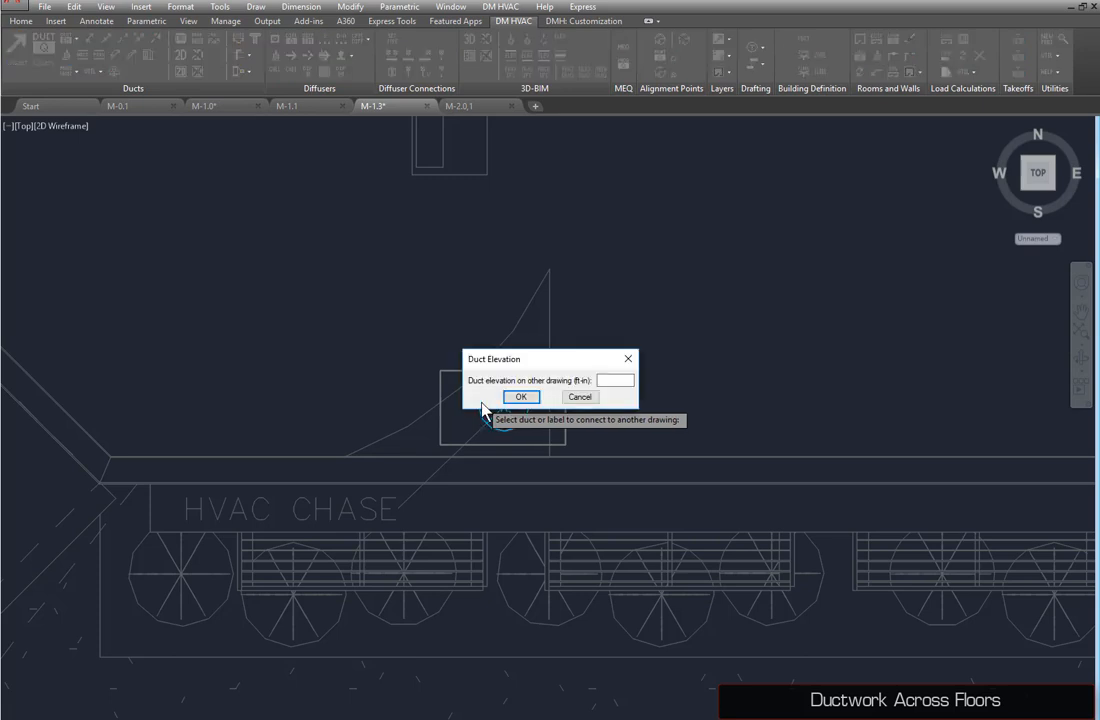
text(12-6)
click(521, 397)
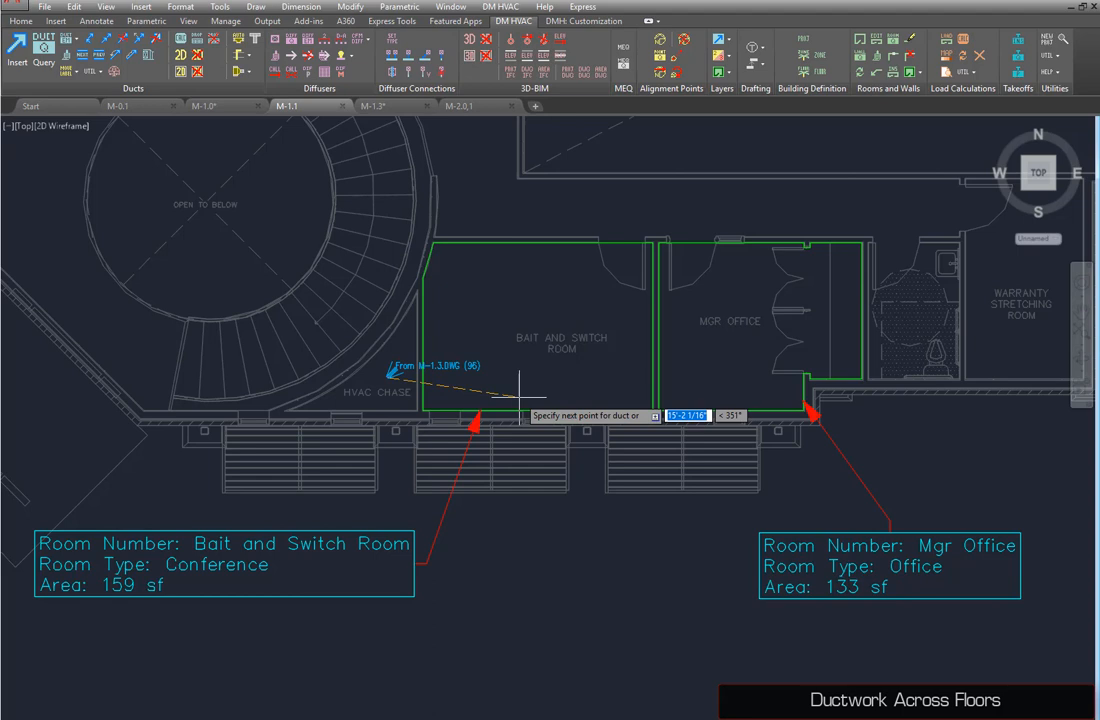
Continue the incoming duct vertically in M-1.1's HVAC chase down to elevation 0
click(519, 395)
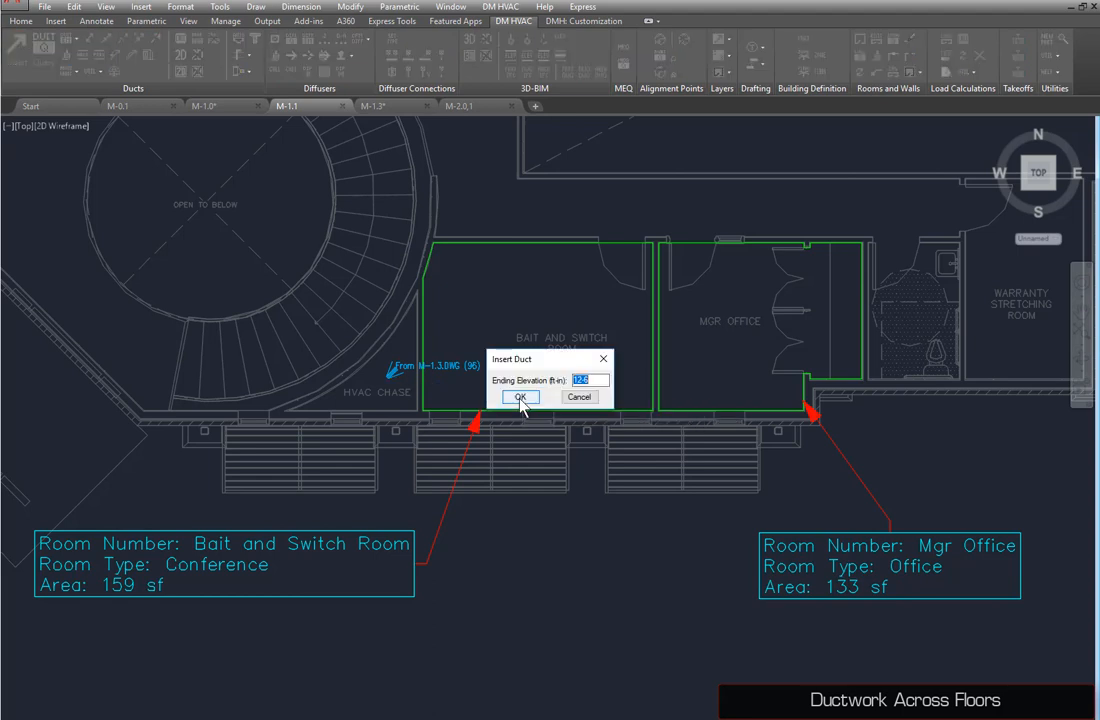
text(0)
click(520, 397)
key(Escape)
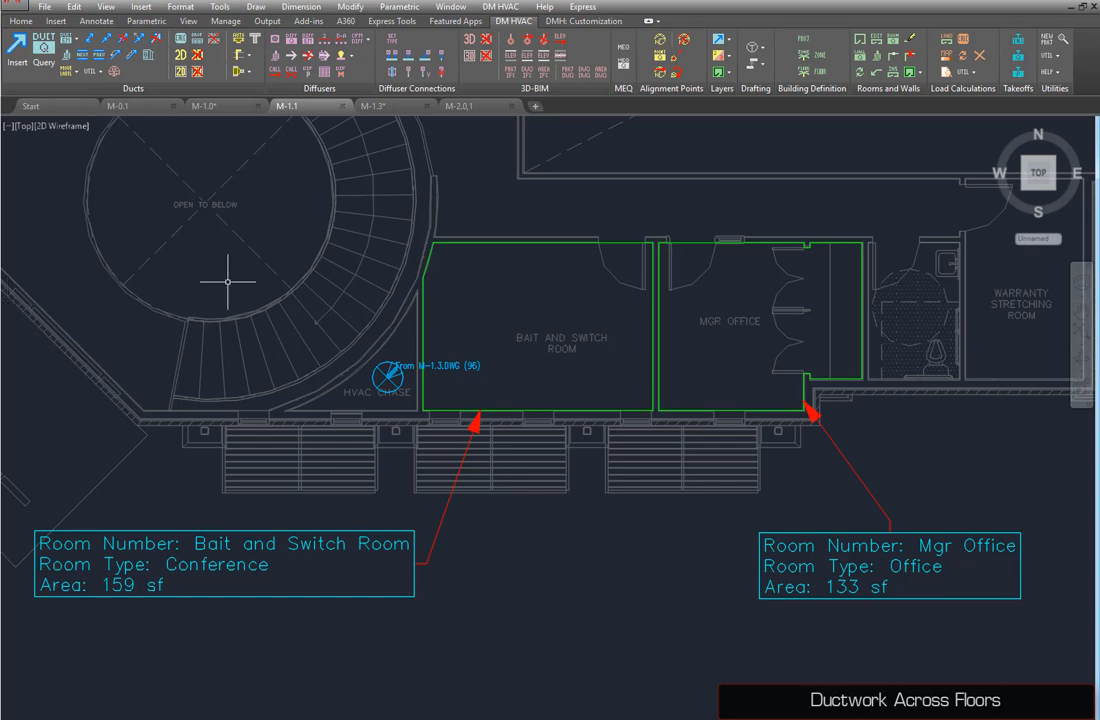
Connect the M-1.1 riser to drawing M-1.0 with a duct elevation of 13-6 on that drawing
click(100, 72)
click(110, 90)
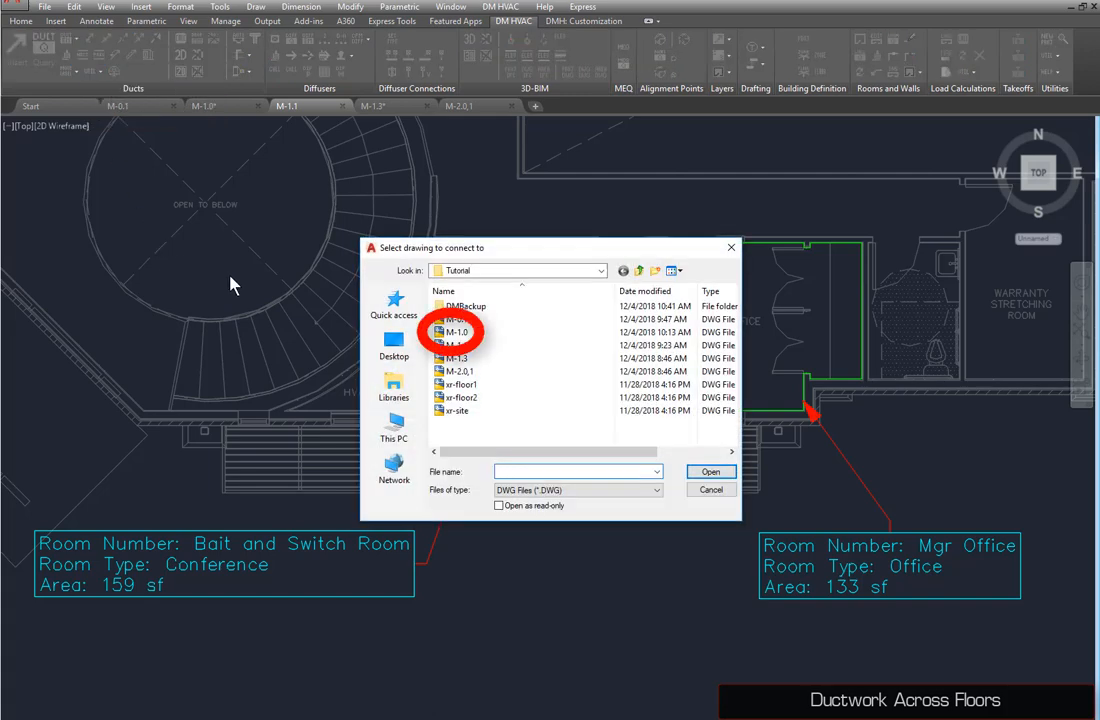
double_click(470, 332)
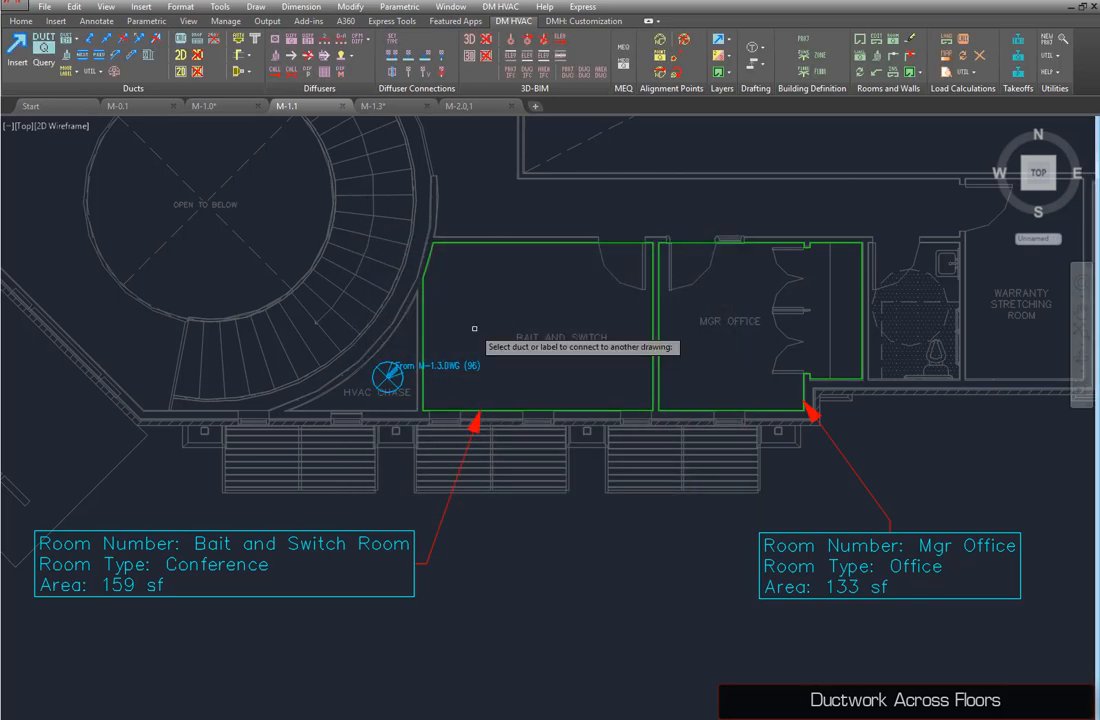
click(381, 376)
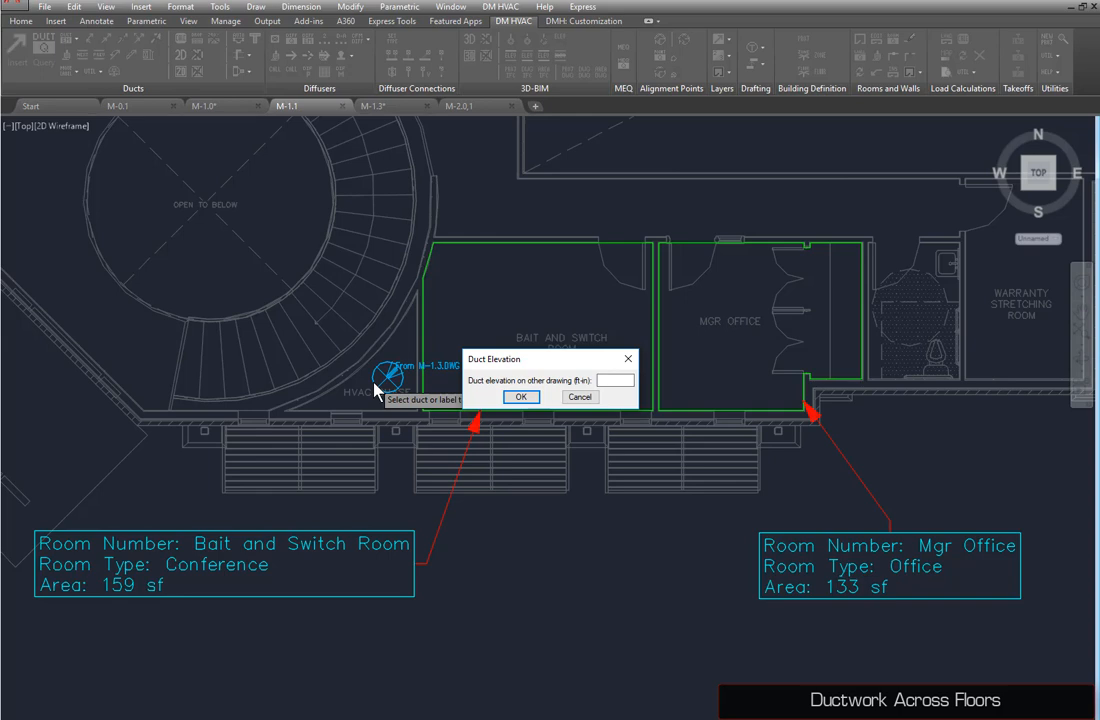
text(13-6)
click(521, 397)
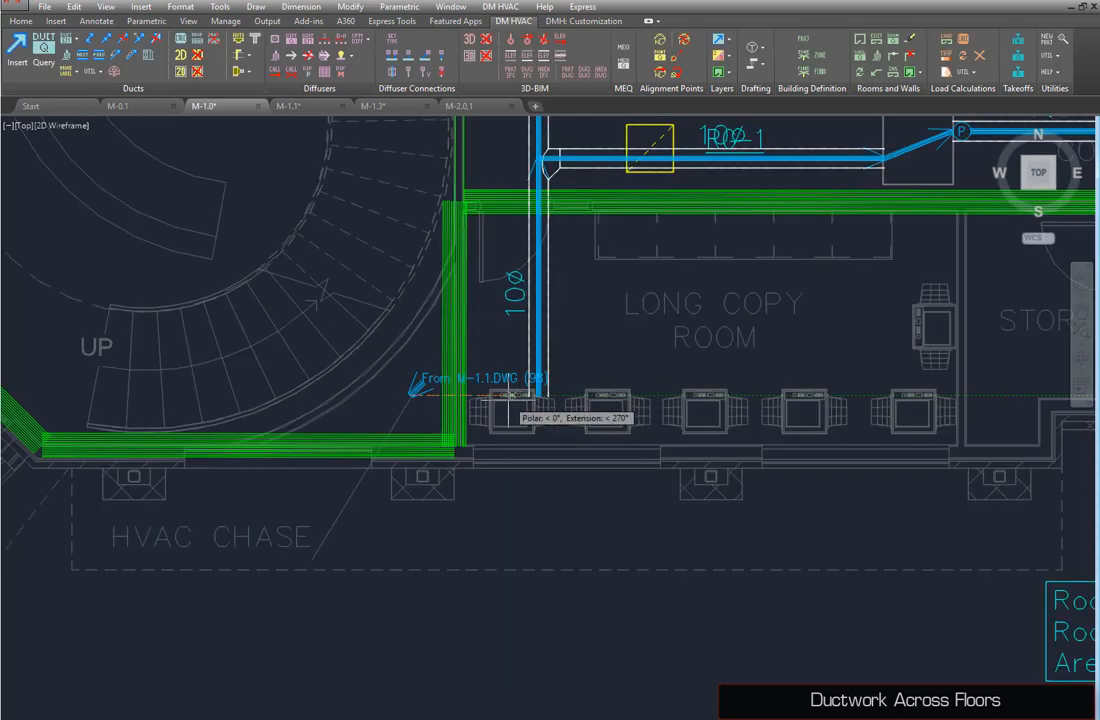
Drop the incoming duct to elevation 11 in M-1.0, then run it across and fillet it to the main supply duct's end
click(511, 400)
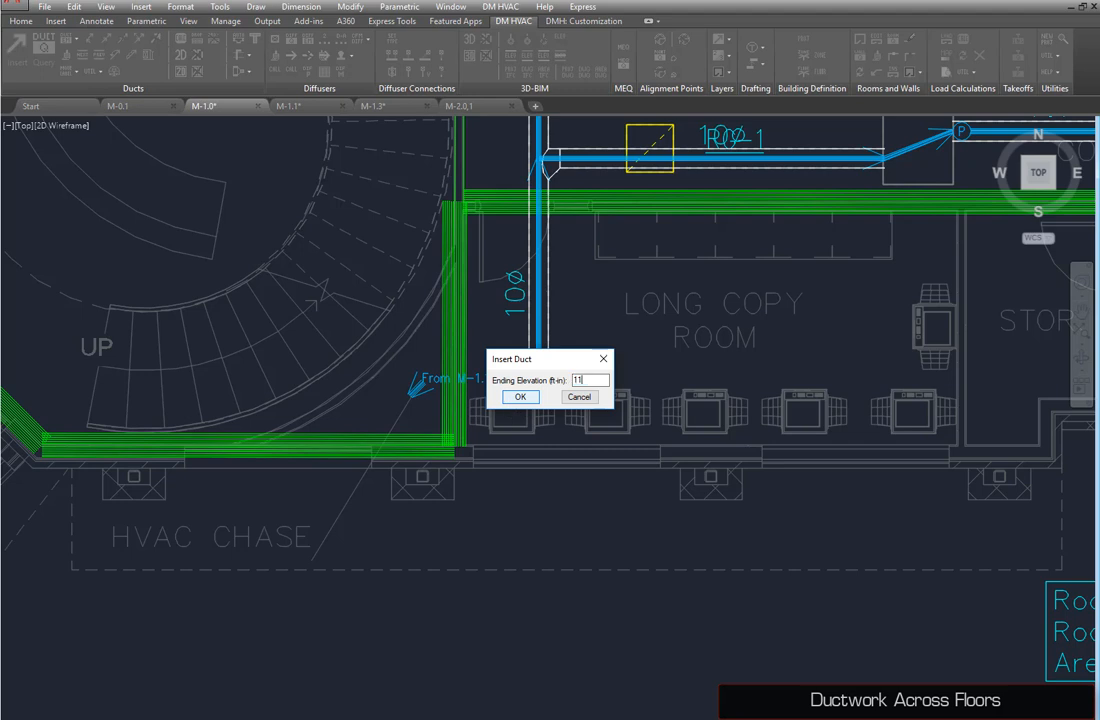
click(519, 397)
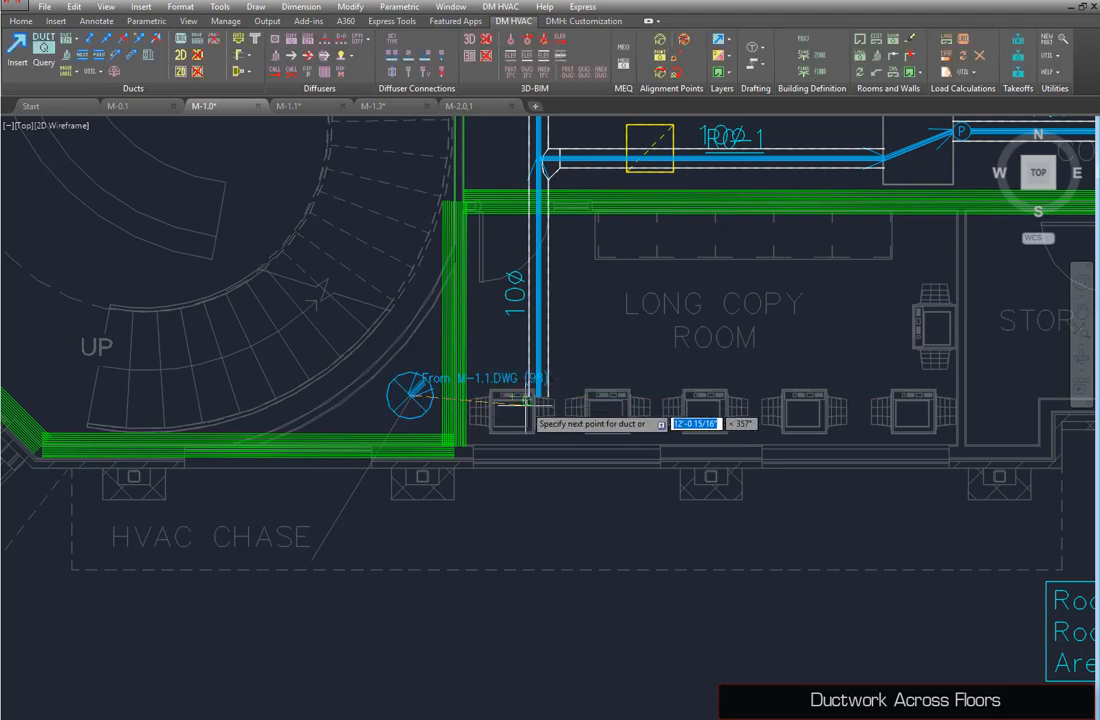
click(533, 397)
key(Return)
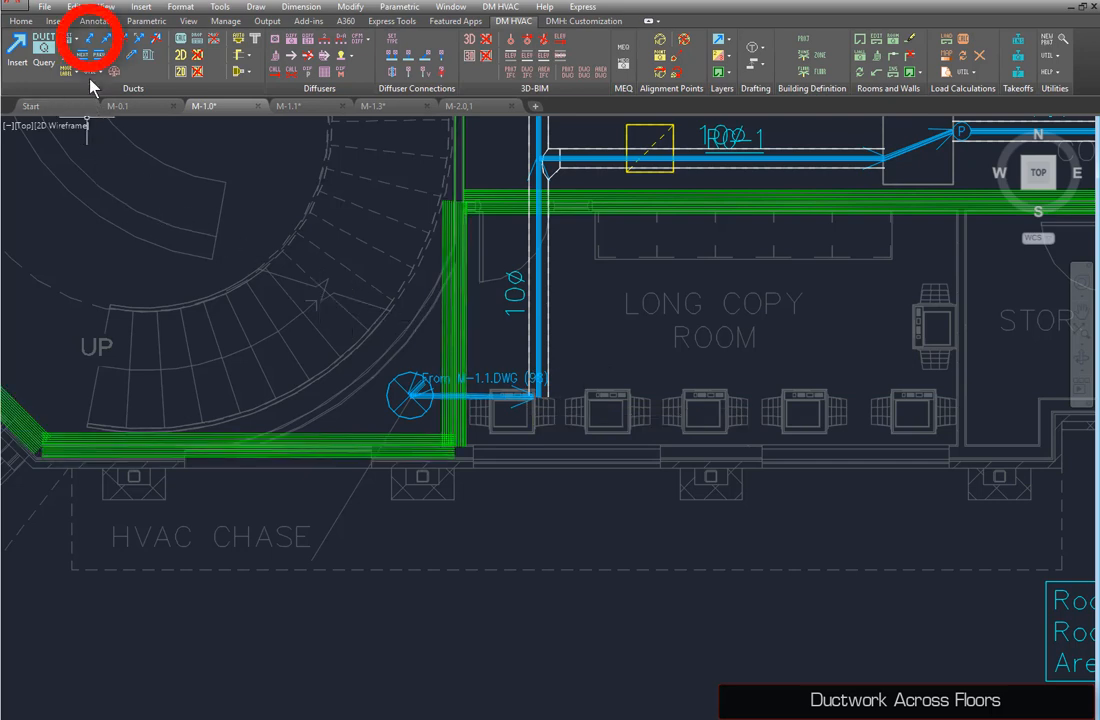
click(78, 38)
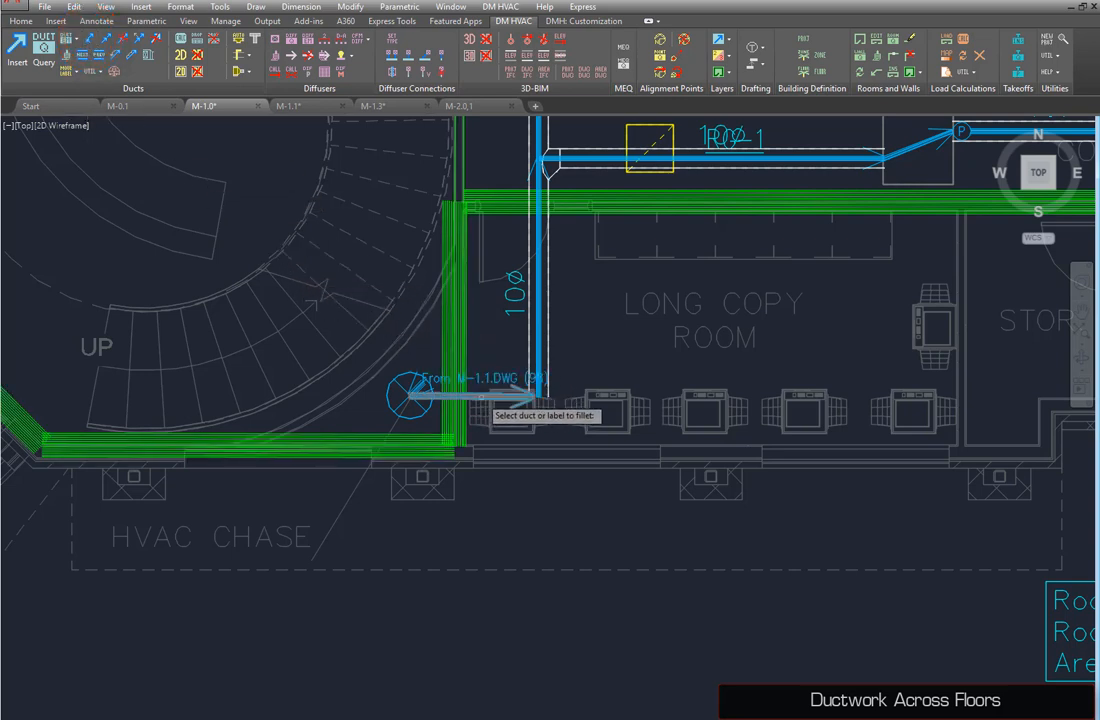
click(482, 397)
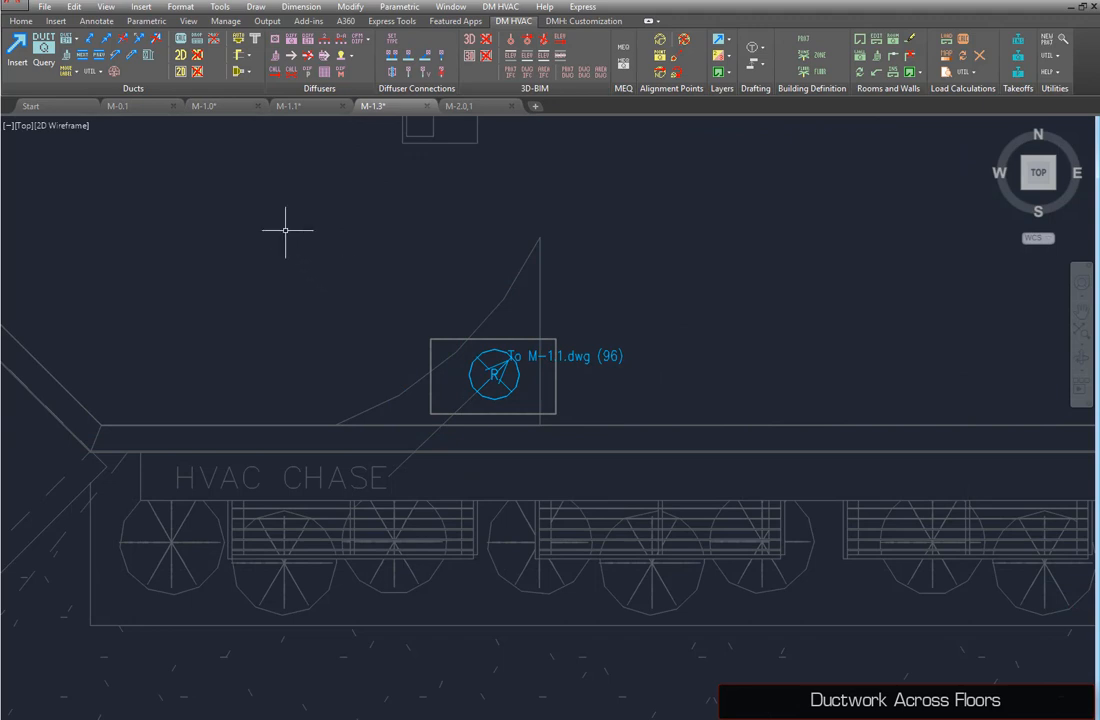
Calculate CFM, duct sizes and pressure for the whole duct system from the AHU riser in M-1.3, and query the riser
click(181, 42)
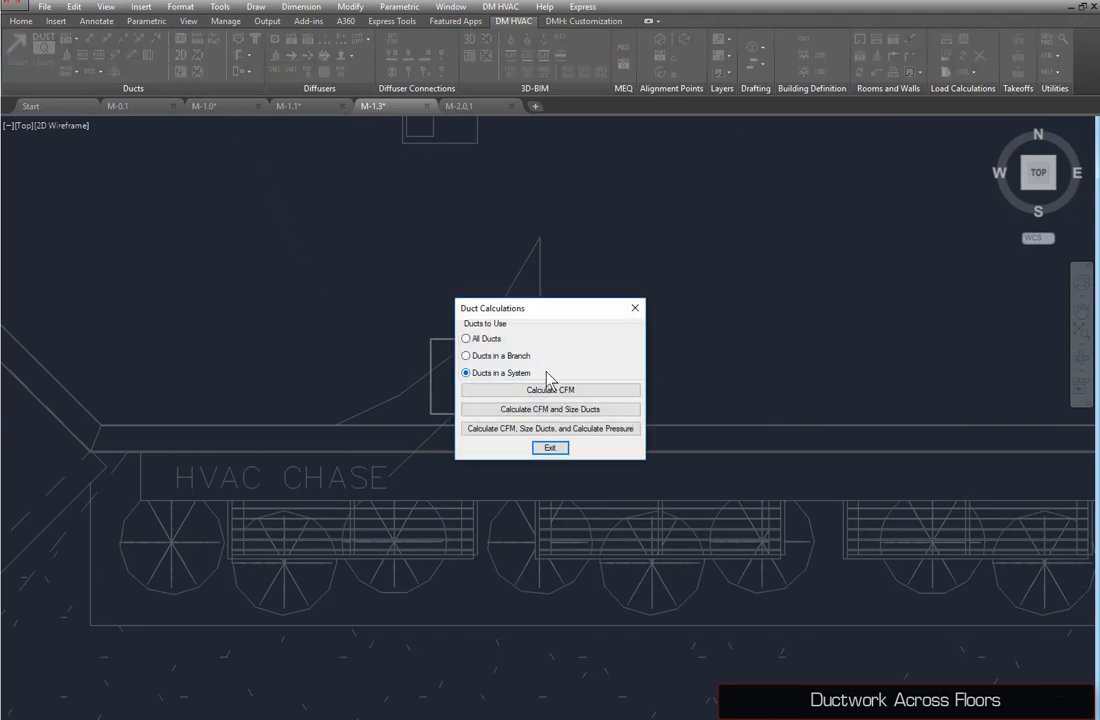
click(545, 428)
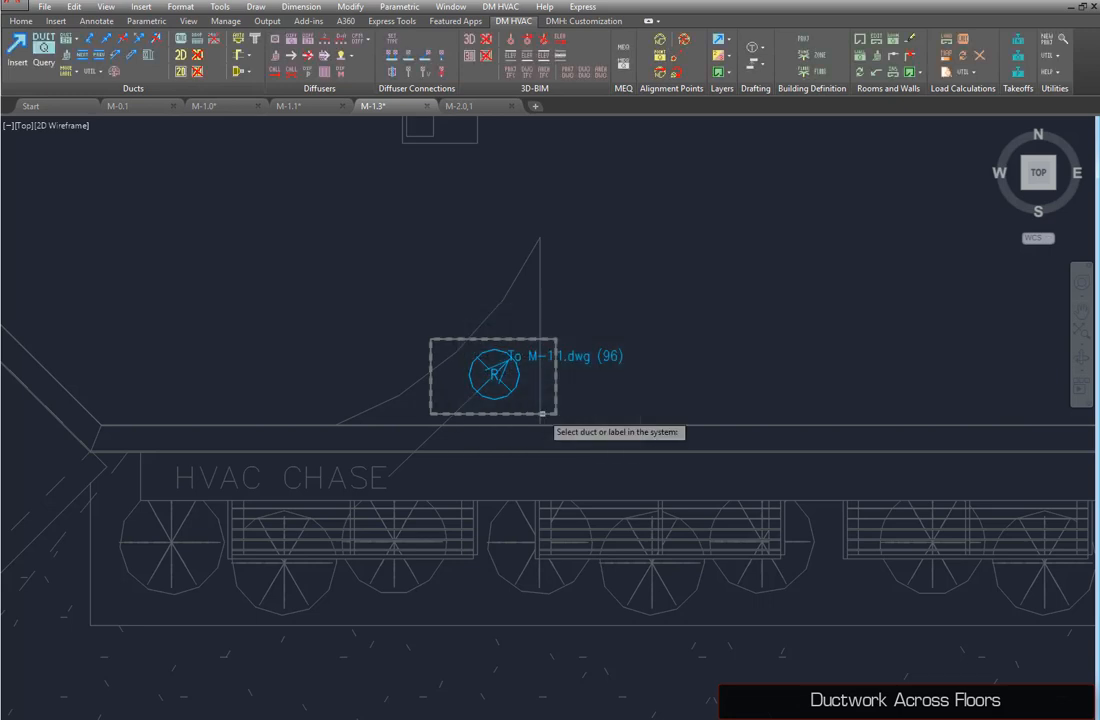
click(489, 398)
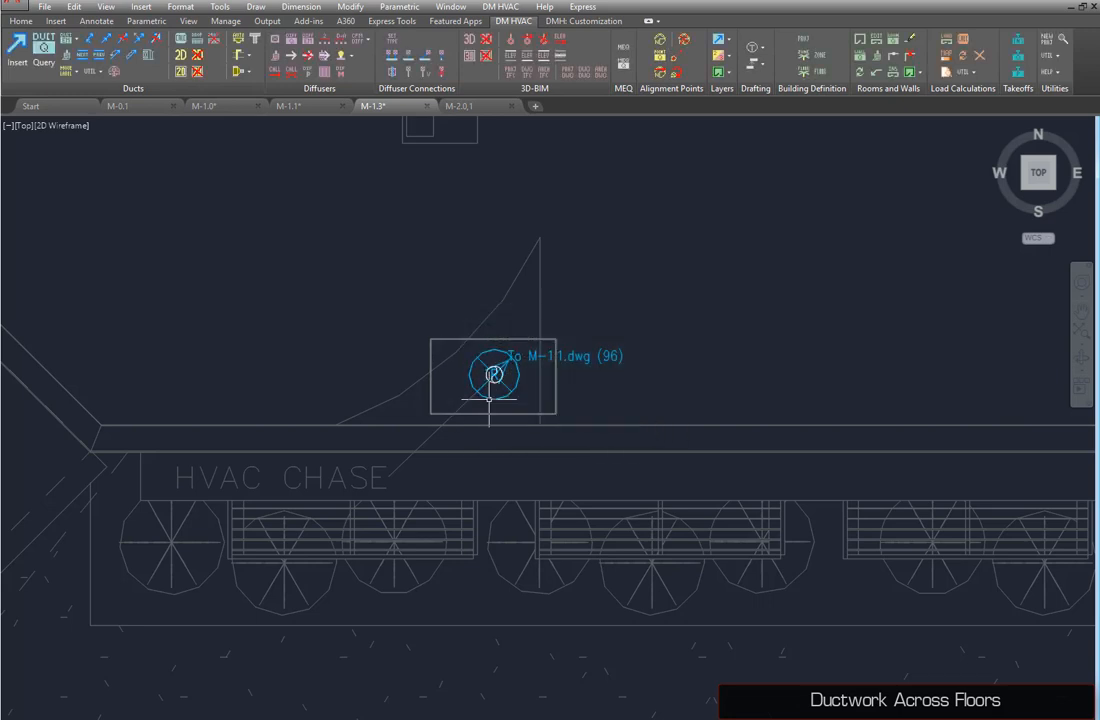
click(44, 58)
click(494, 374)
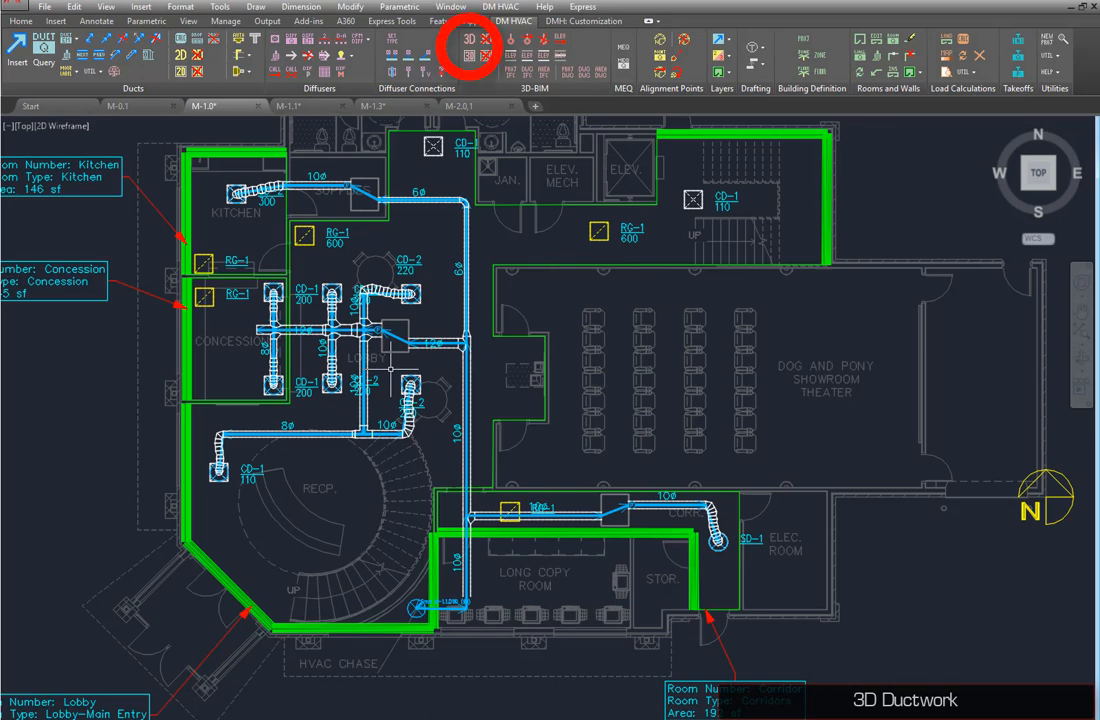
Draw 3D ductwork for the branch on M-1.0's main supply duct and for all ducts within a window around the supply system
click(470, 41)
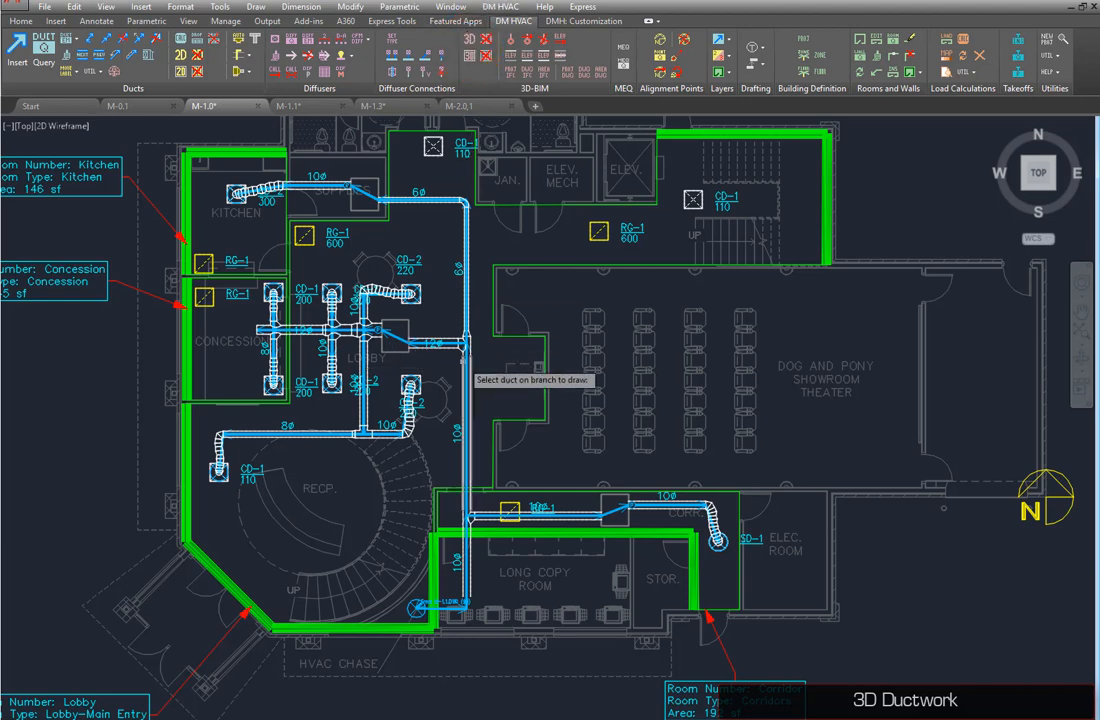
click(465, 345)
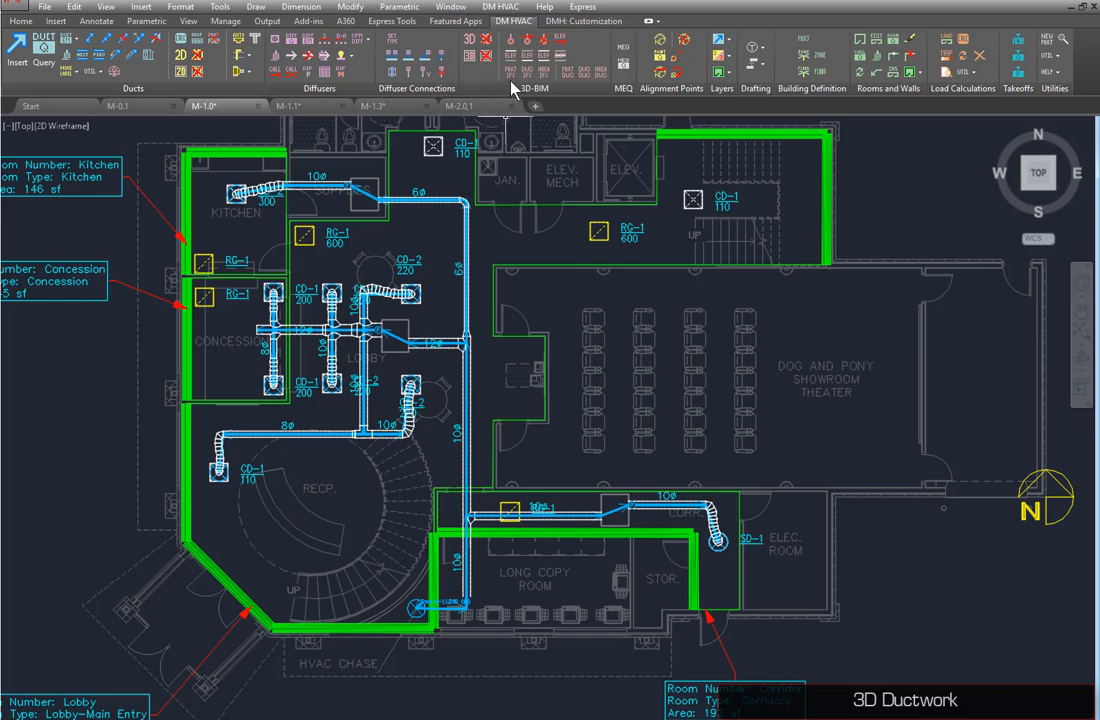
click(470, 56)
click(170, 135)
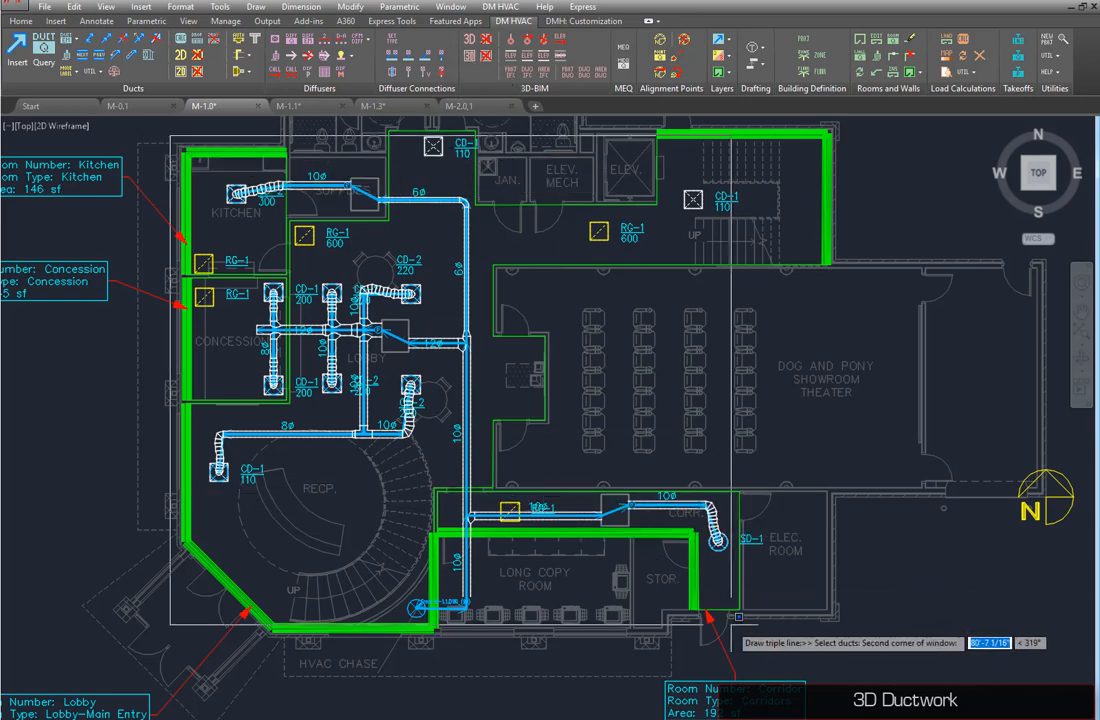
click(812, 678)
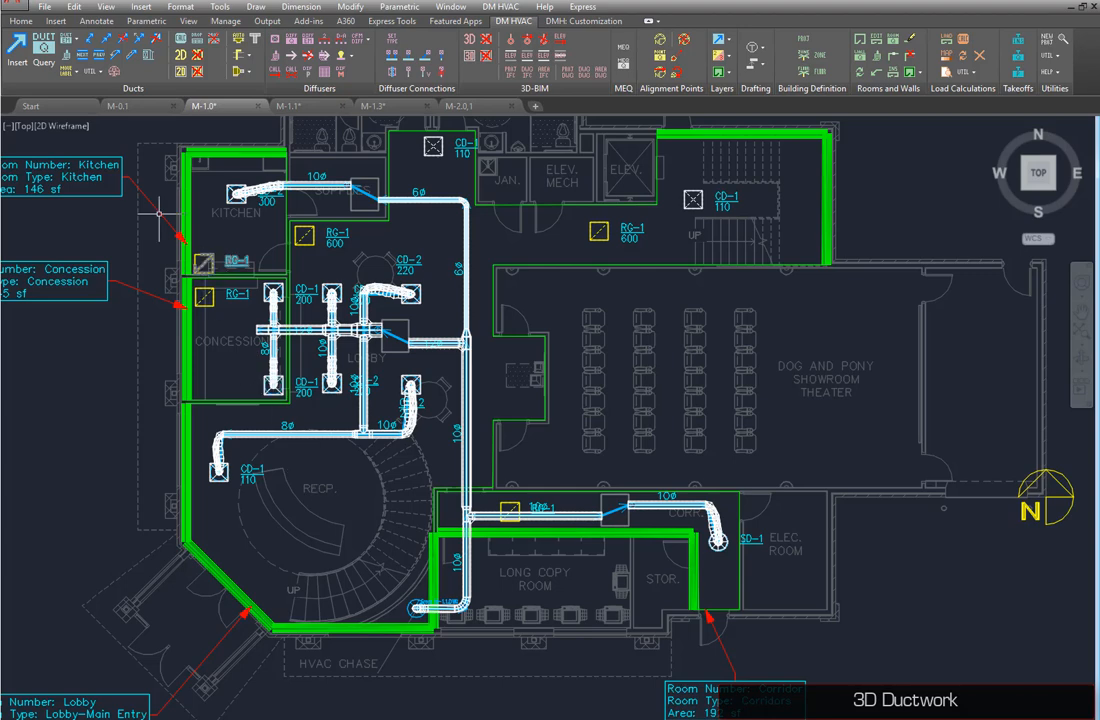
Split the model space of M-1.0 into two side-by-side viewports
click(188, 21)
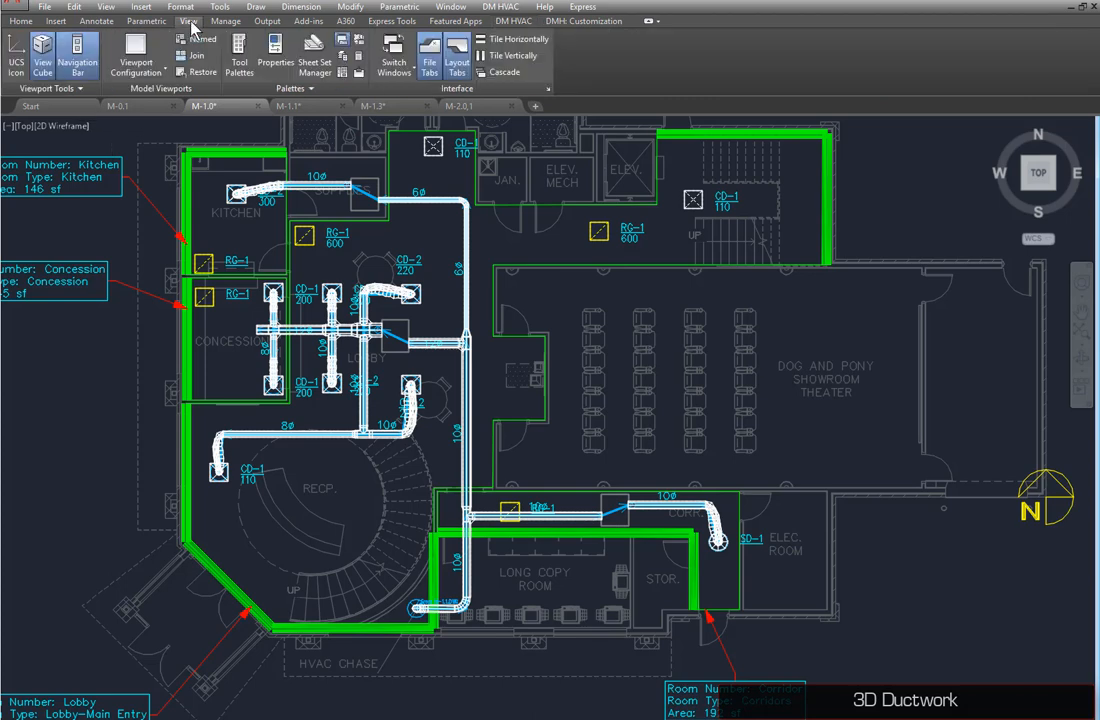
click(137, 68)
click(148, 120)
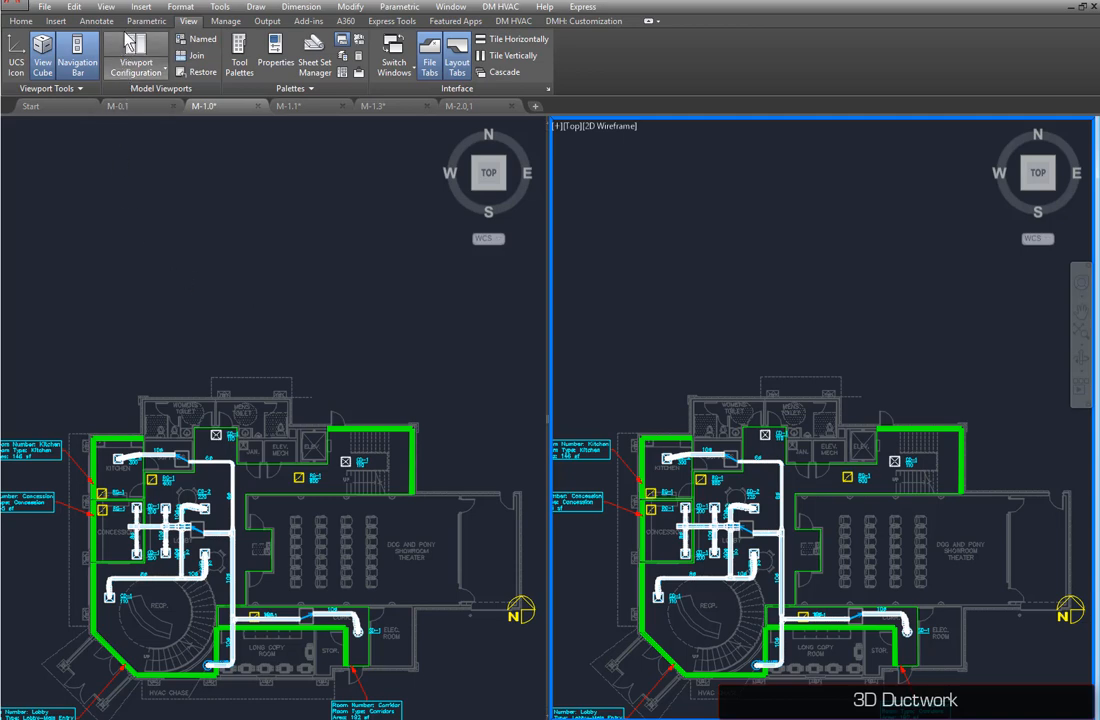
Set the active viewport to the SW Isometric view and frame the ductwork in it
click(105, 6)
mouse_move(200, 234)
click(310, 381)
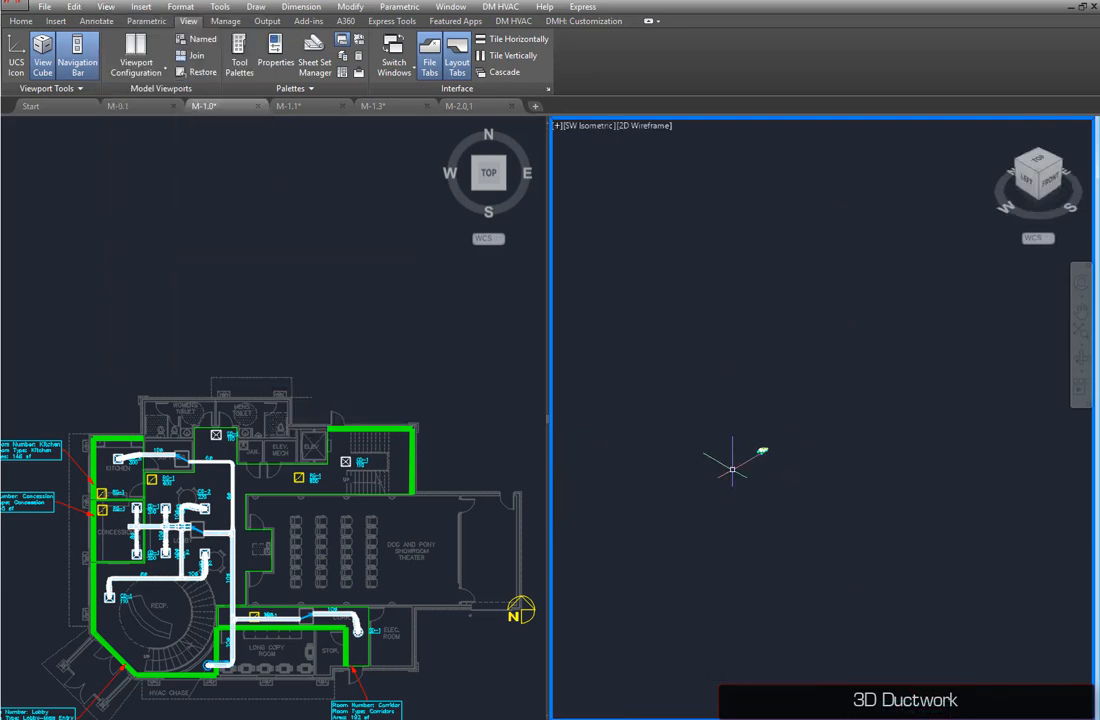
scroll(818, 437, down, 2)
middle_drag(817, 438, 832, 423)
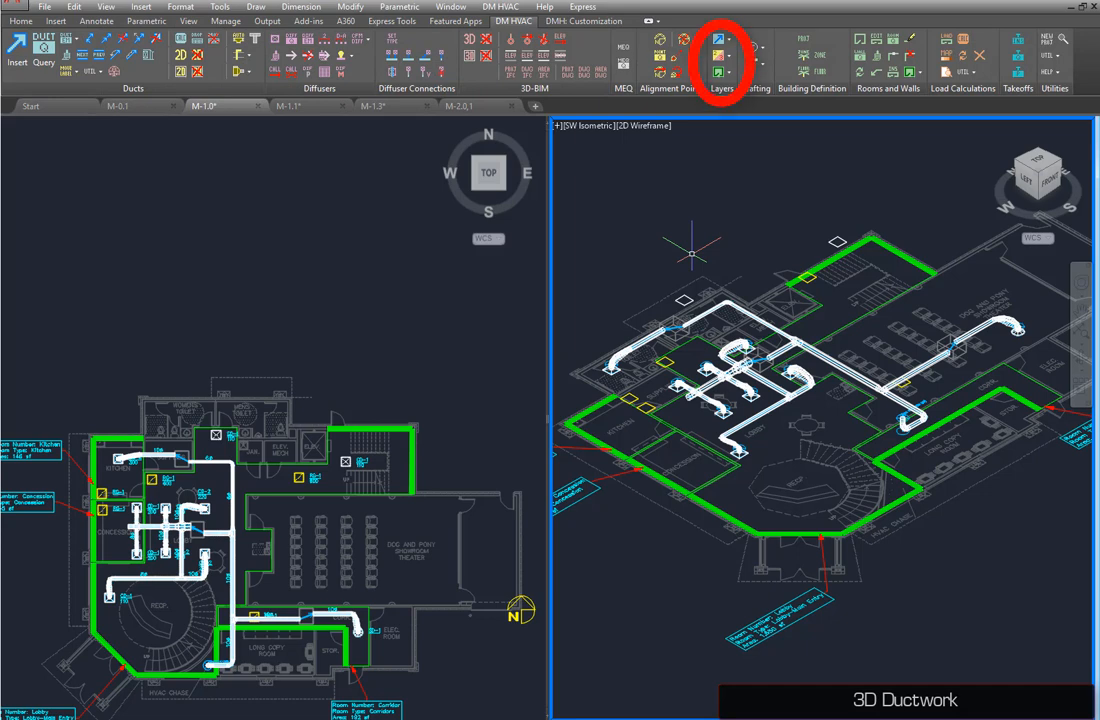
Turn the single line duct layers off, and turn the 3D layers on with the double line layers off
click(727, 38)
click(735, 92)
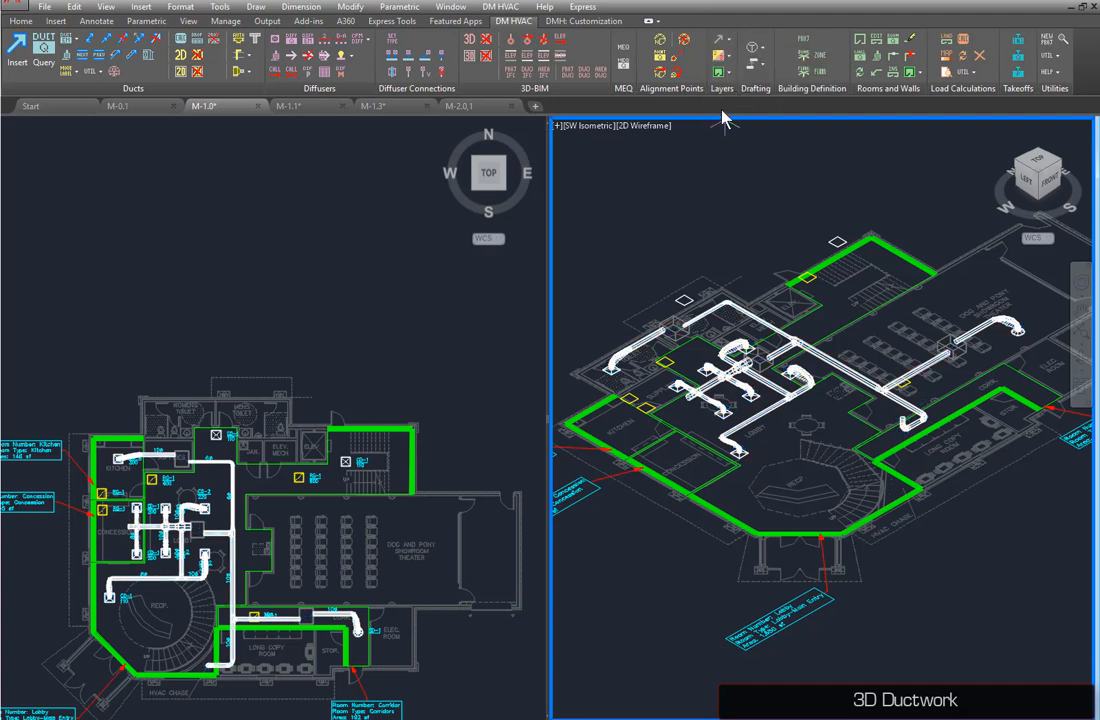
click(724, 58)
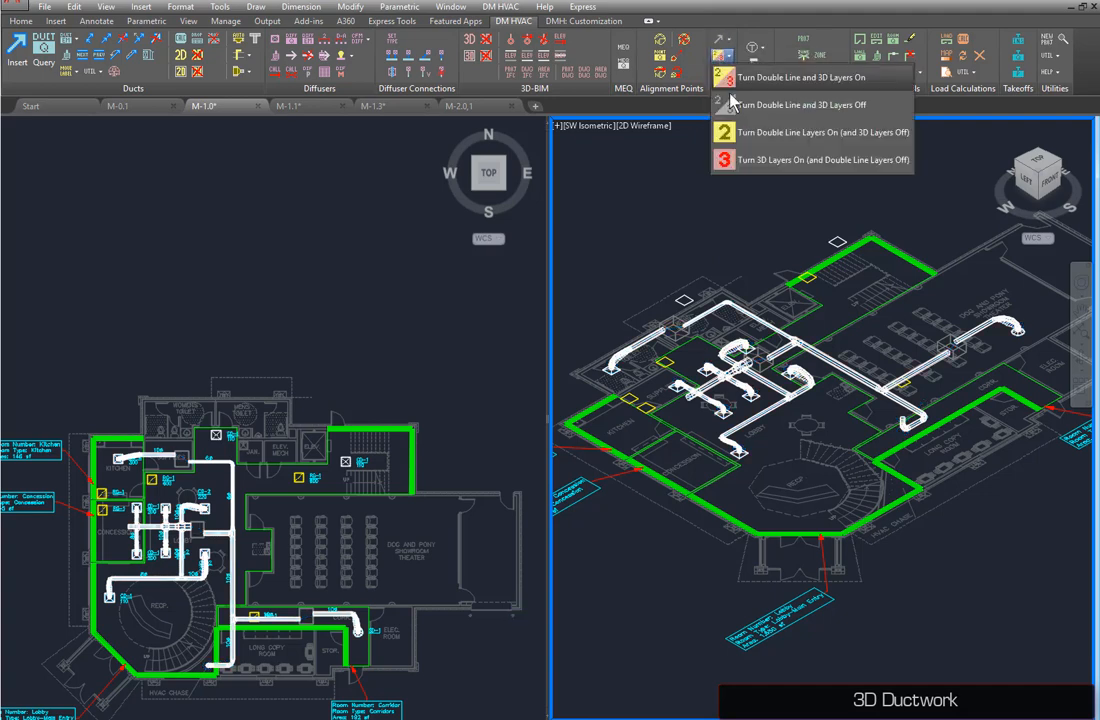
click(751, 163)
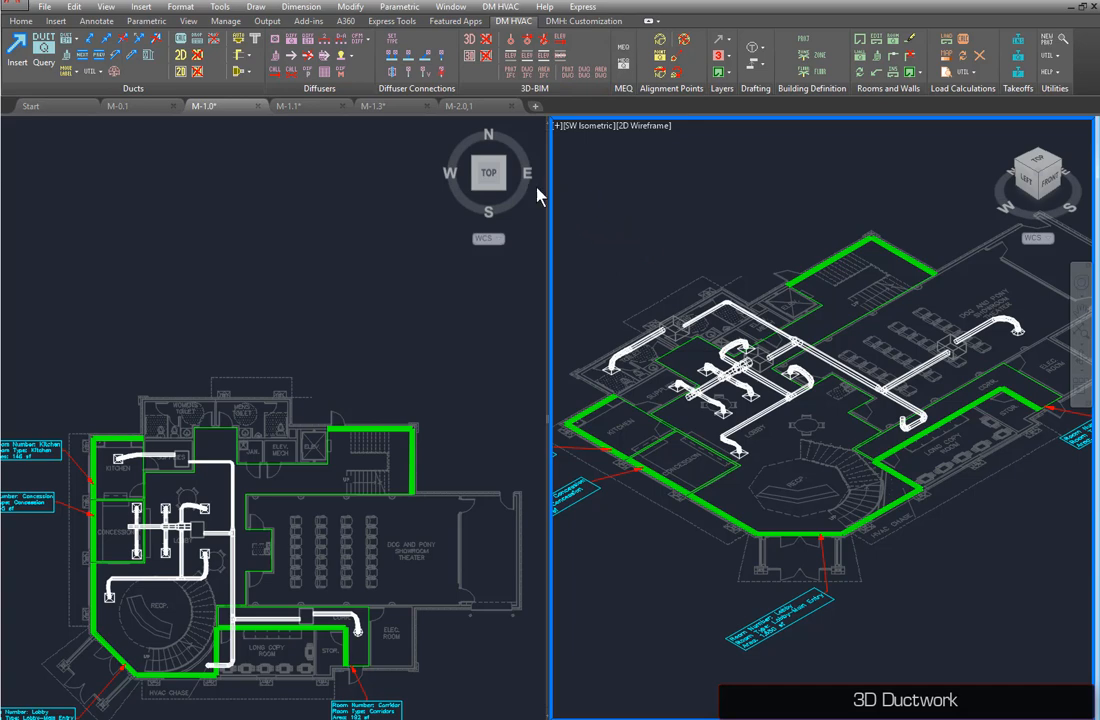
Export the 3D ductwork blocks to M-1.0-3D as a DWG file, and reset M-1.0's 3D export origin to the alignment point location
click(584, 76)
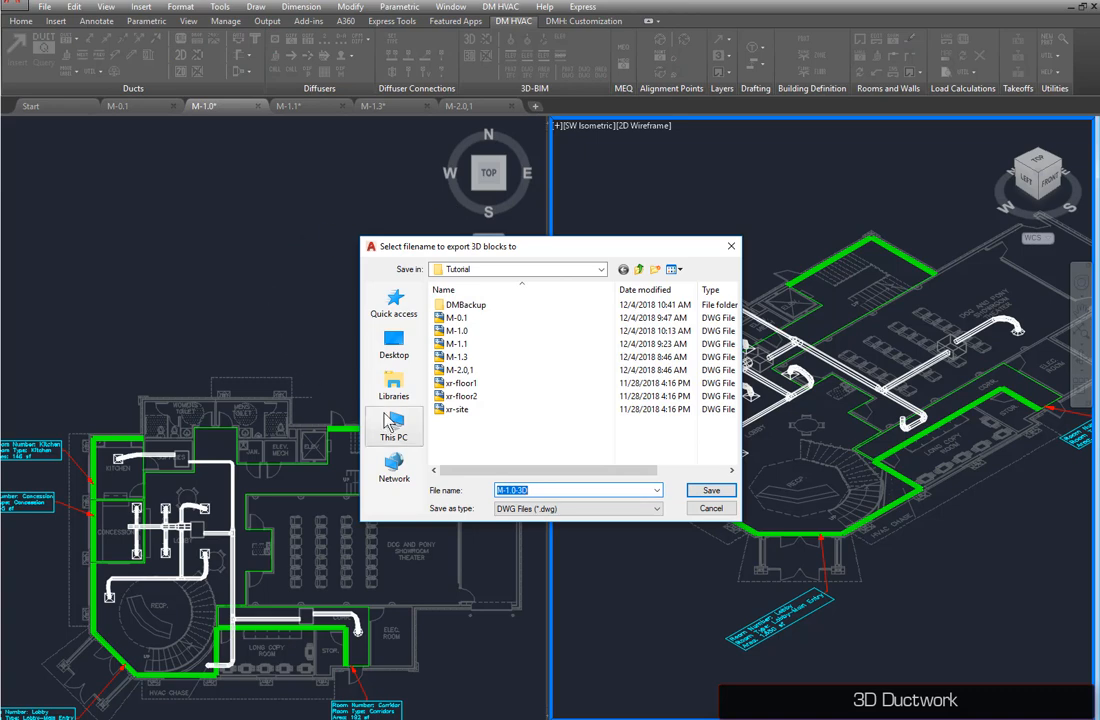
click(713, 491)
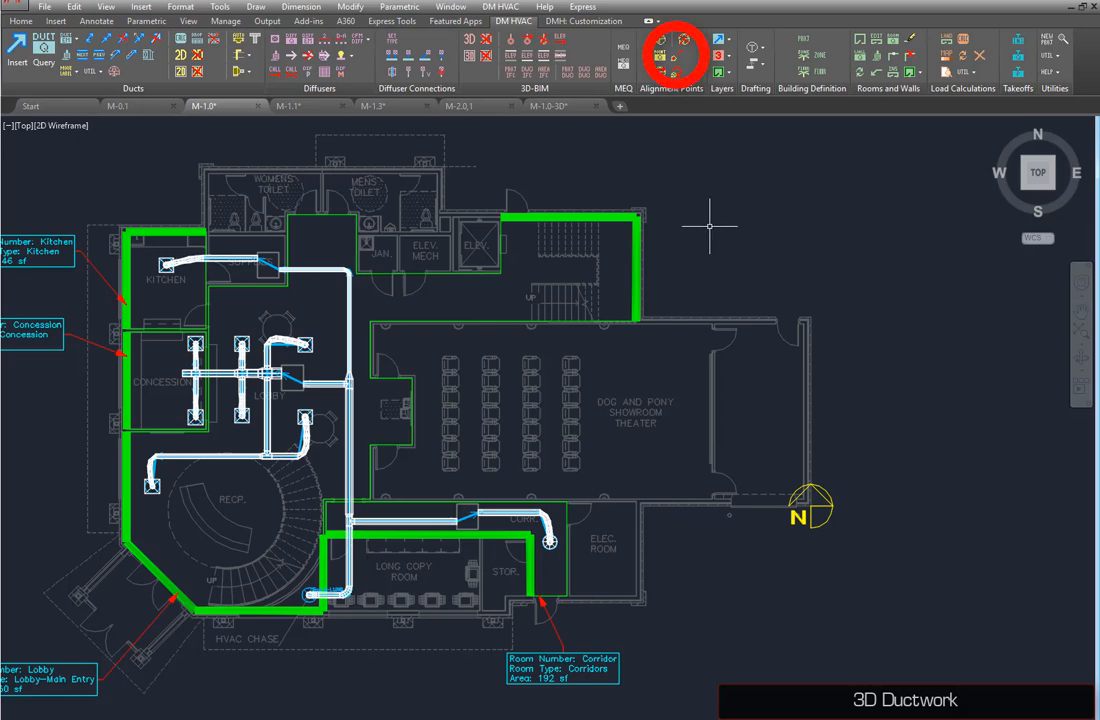
click(663, 55)
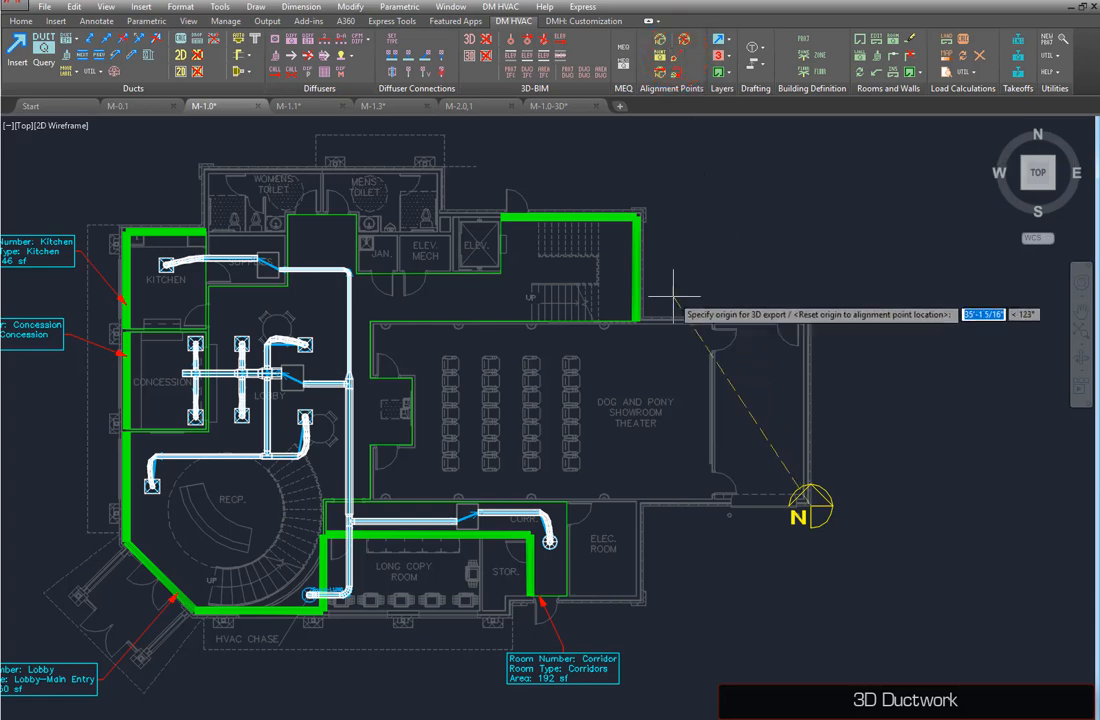
key(Return)
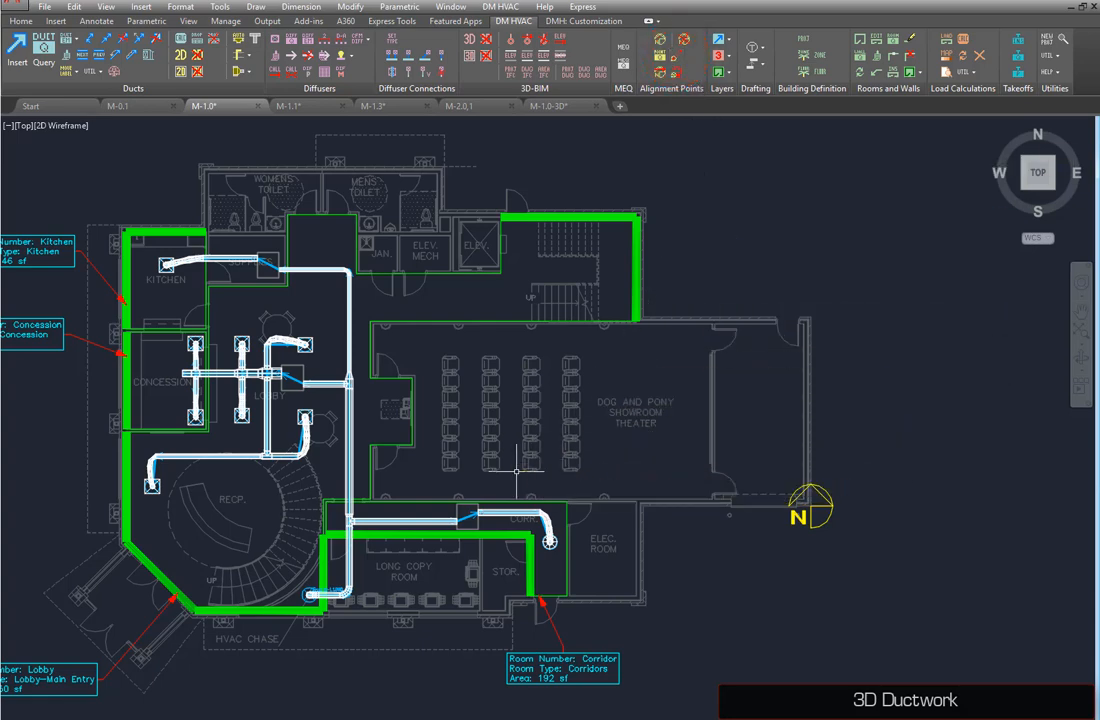